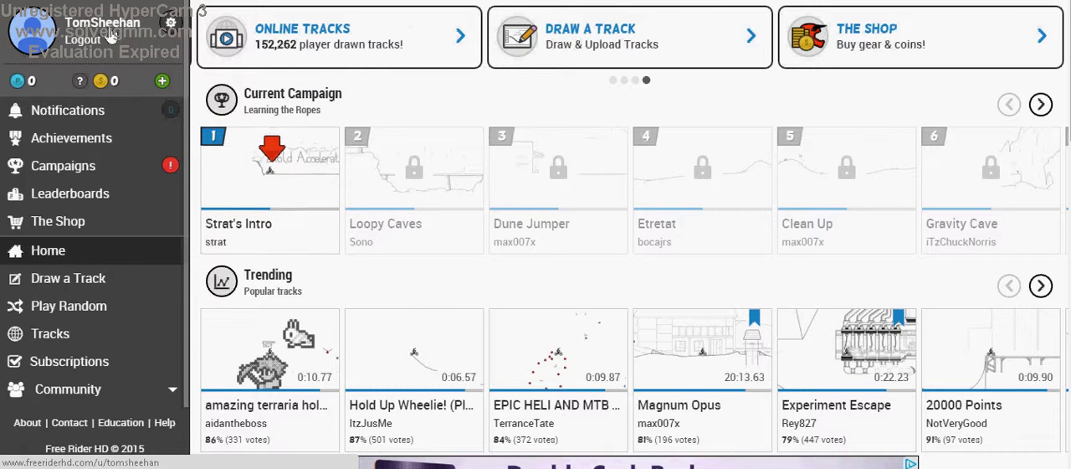
- Open the Strat's Intro track from the Current Campaign row on the home page
{"action": "left_click", "coordinate": [277, 180]}
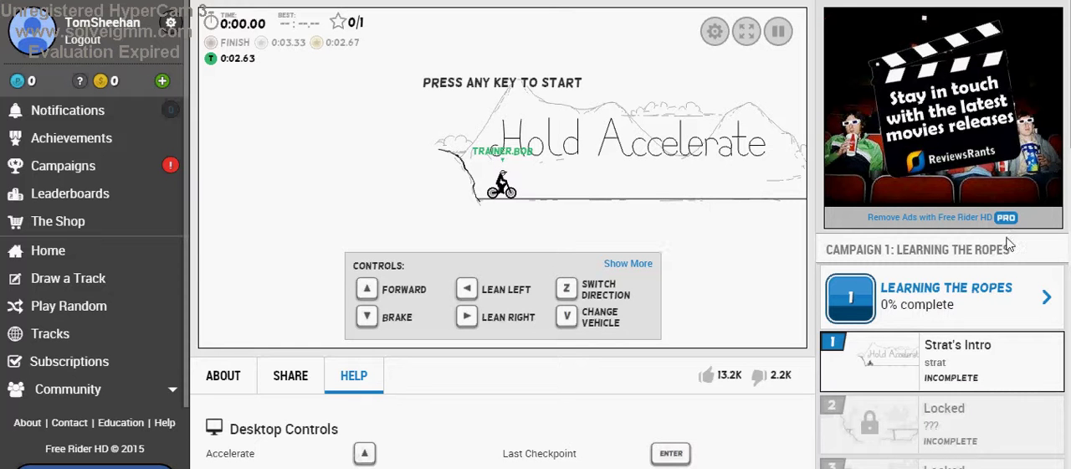
- Ride Strat's Intro to a silver 3.00 finish after one restart, then continue to Loopy Caves
{"action": "key", "text": "Up"}
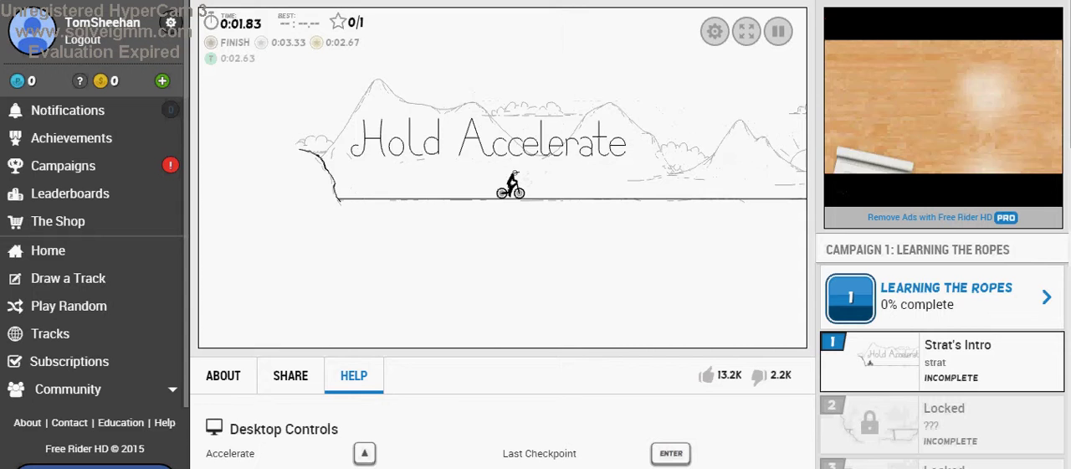
{"action": "key", "text": "Left"}
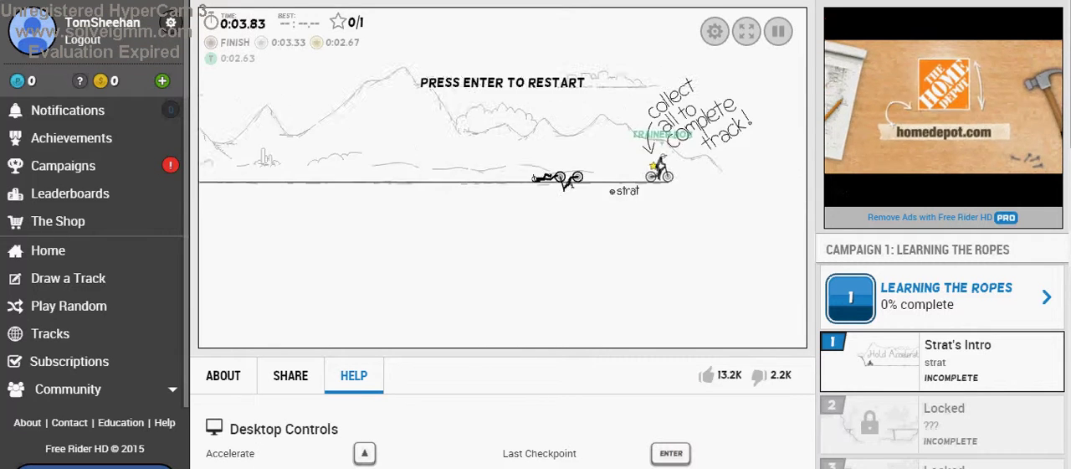
{"action": "key", "text": "space"}
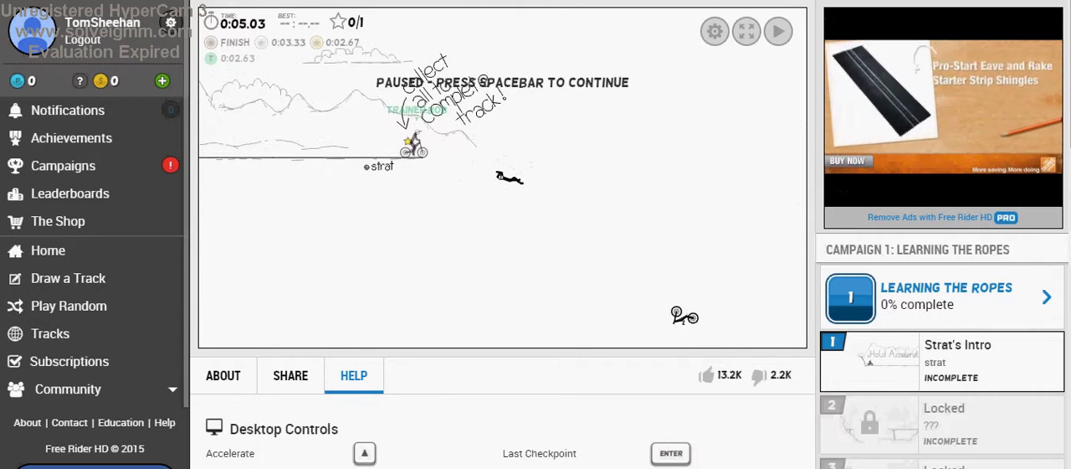
{"action": "key", "text": "space"}
{"action": "key", "text": "Return"}
{"action": "key", "text": "Up"}
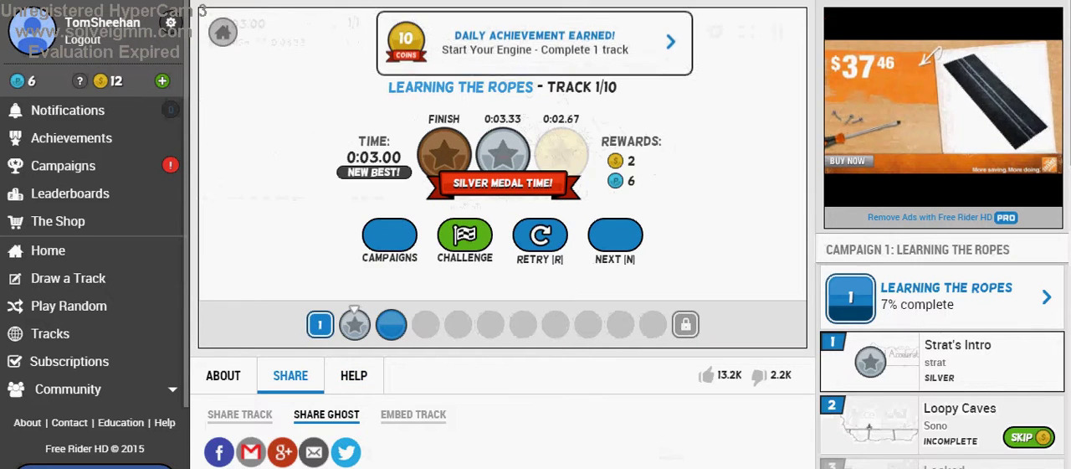
{"action": "left_click", "coordinate": [615, 240]}
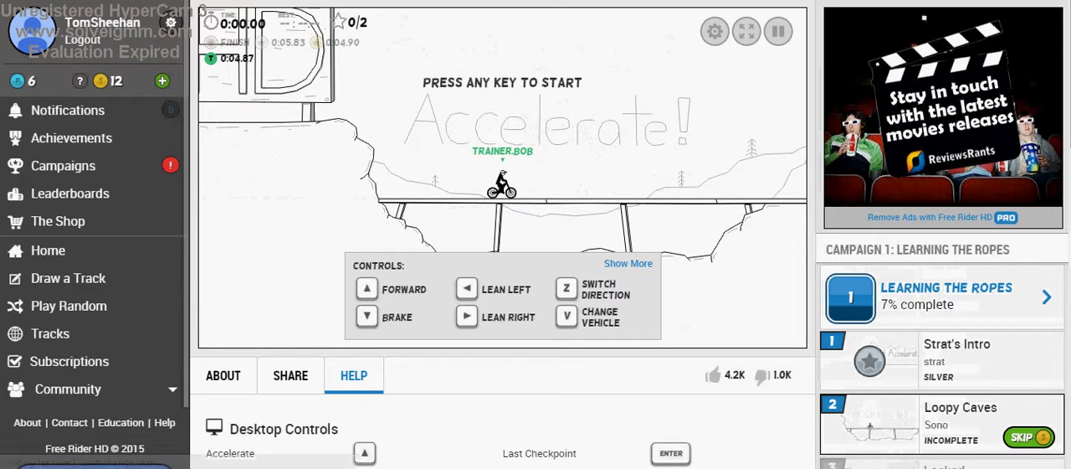
- Ride Loopy Caves and Dune Jumper to gold medals, Dune Jumper in 5.83, advancing to track four
{"action": "key", "text": "Up"}
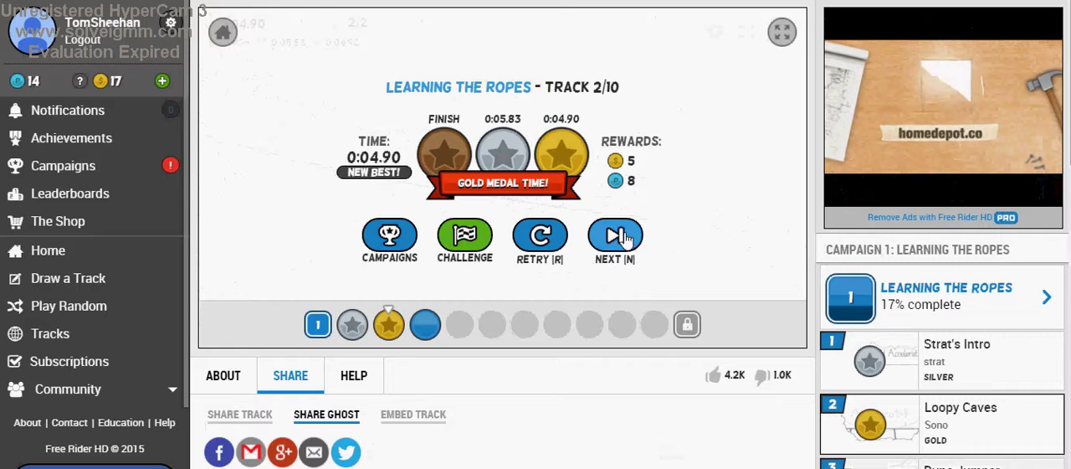
{"action": "left_click", "coordinate": [618, 236]}
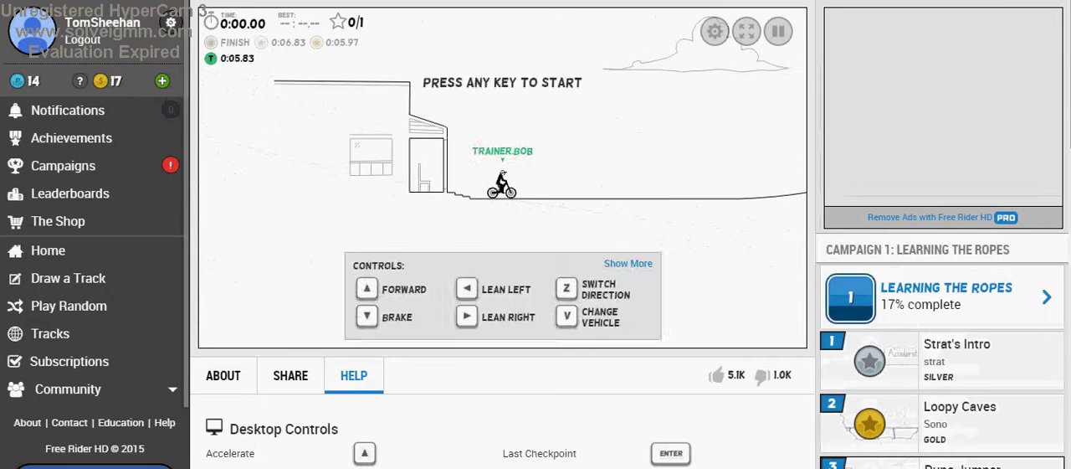
{"action": "key", "text": "Up"}
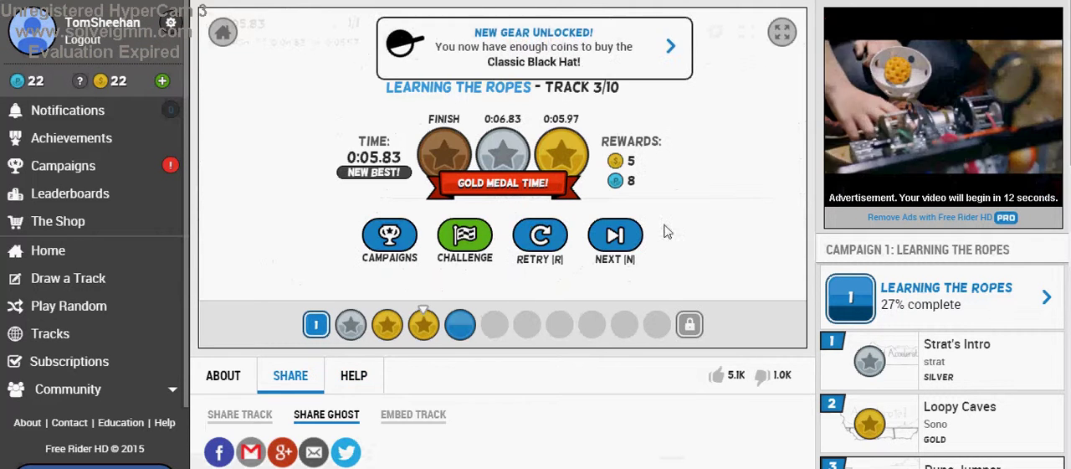
{"action": "left_click", "coordinate": [616, 251]}
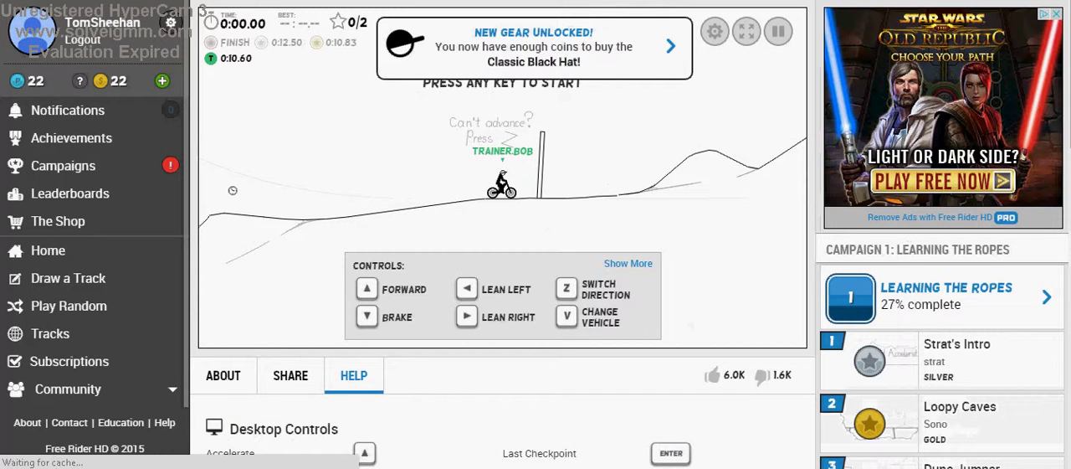
- Ride the fourth track to the finish line for a bronze 13.77 time
{"action": "key", "text": "Up"}
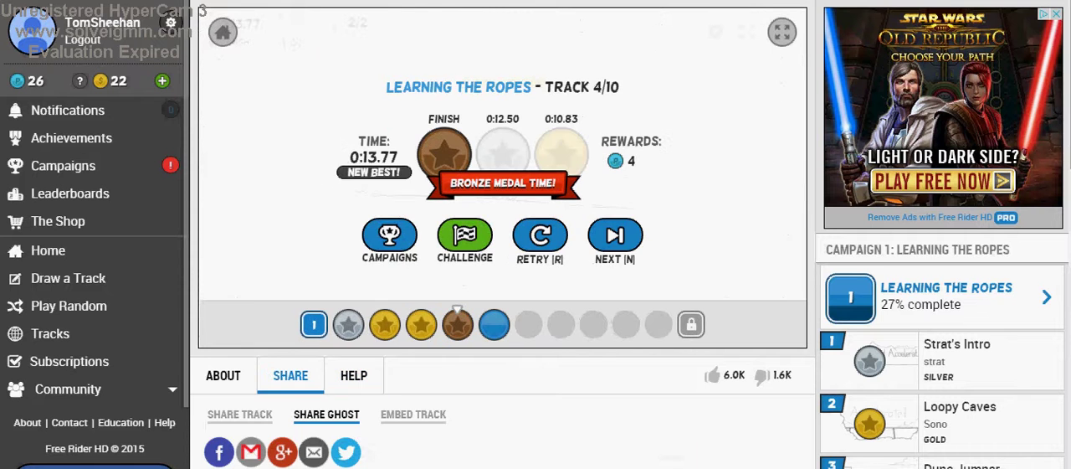
- Load track five and make early attempts, restarting after bomb crashes and reversing direction with Z
{"action": "left_click", "coordinate": [615, 239]}
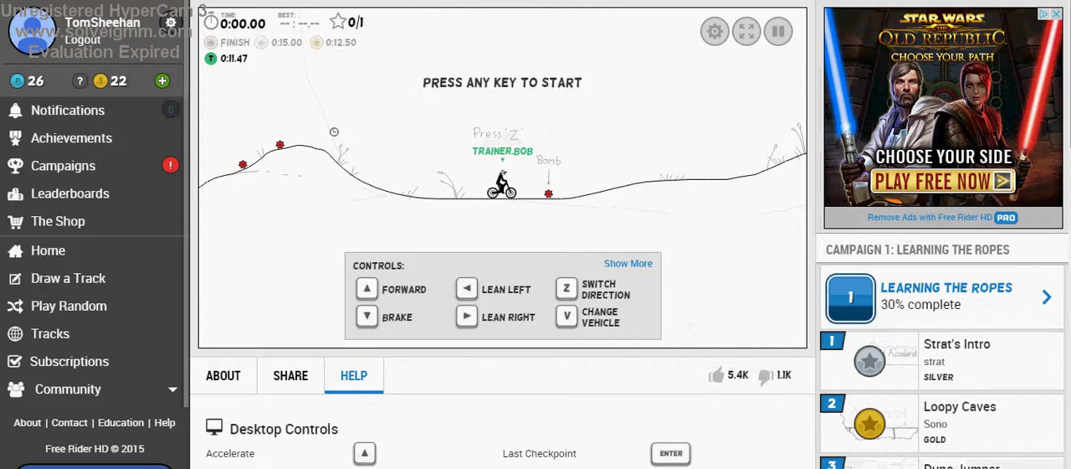
{"action": "key", "text": "Up"}
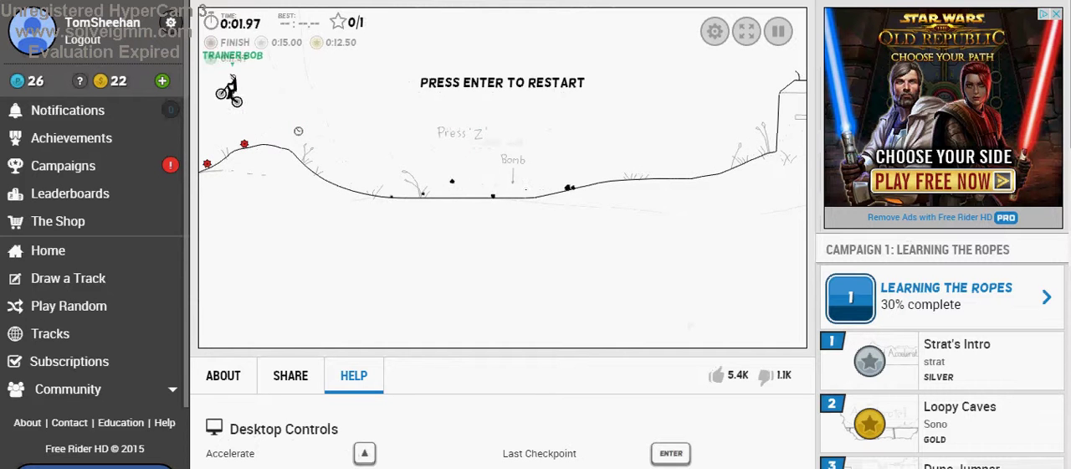
{"action": "key", "text": "Return"}
{"action": "key", "text": "z"}
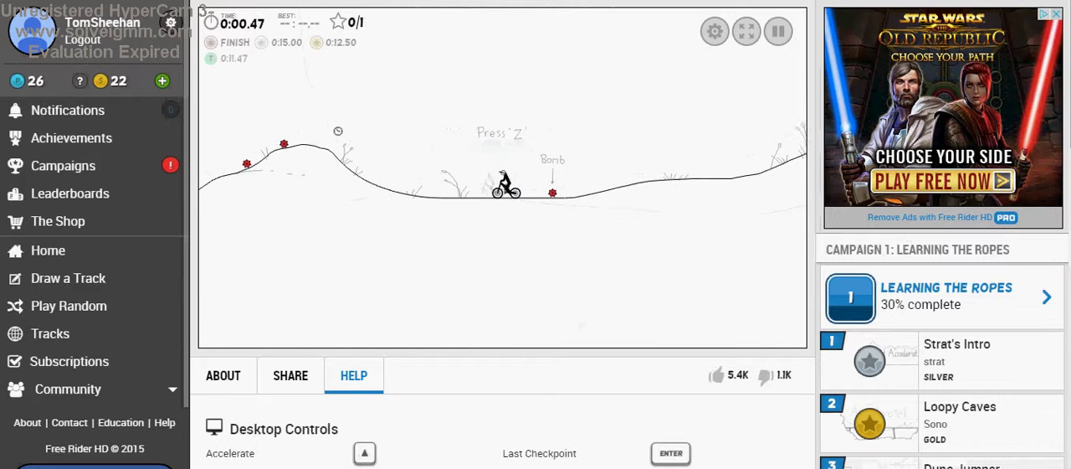
{"action": "key", "text": "Up"}
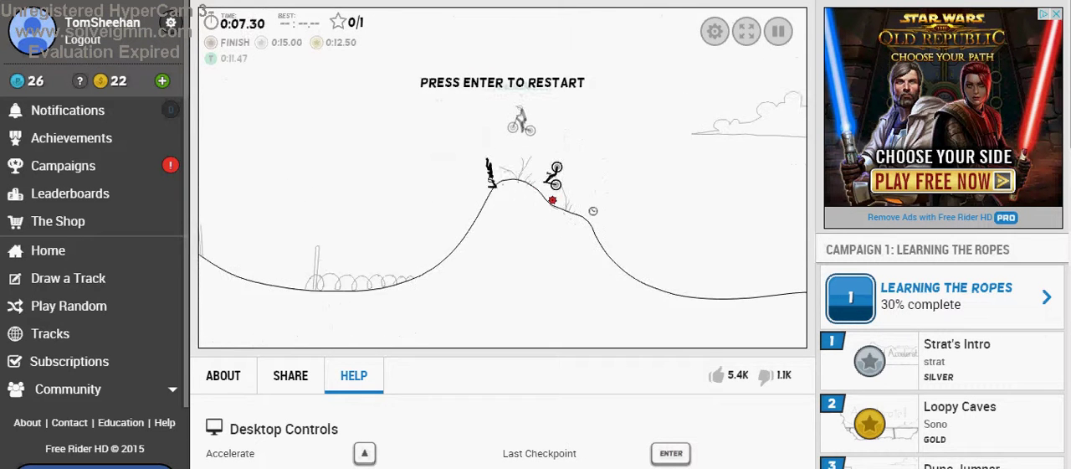
{"action": "key", "text": "Return"}
{"action": "key", "text": "Up"}
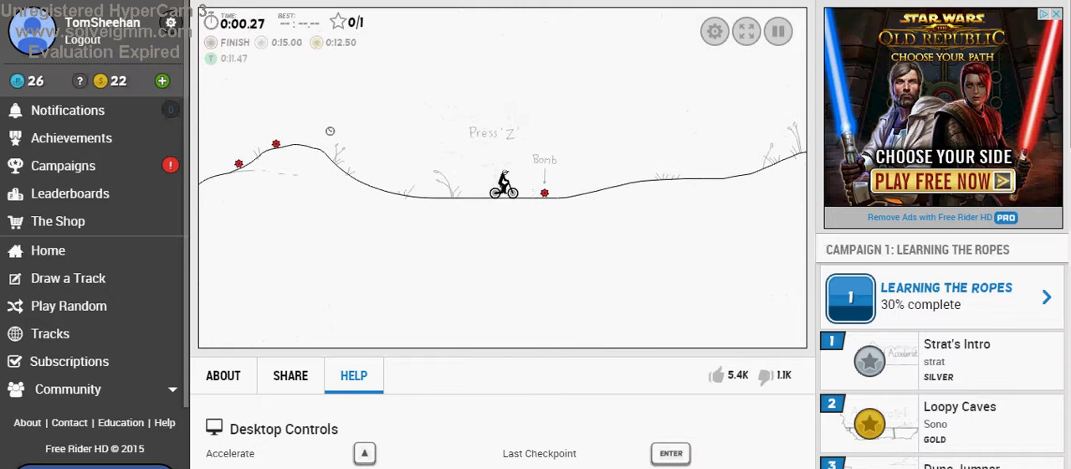
{"action": "key", "text": "Return"}
{"action": "key", "text": "Up"}
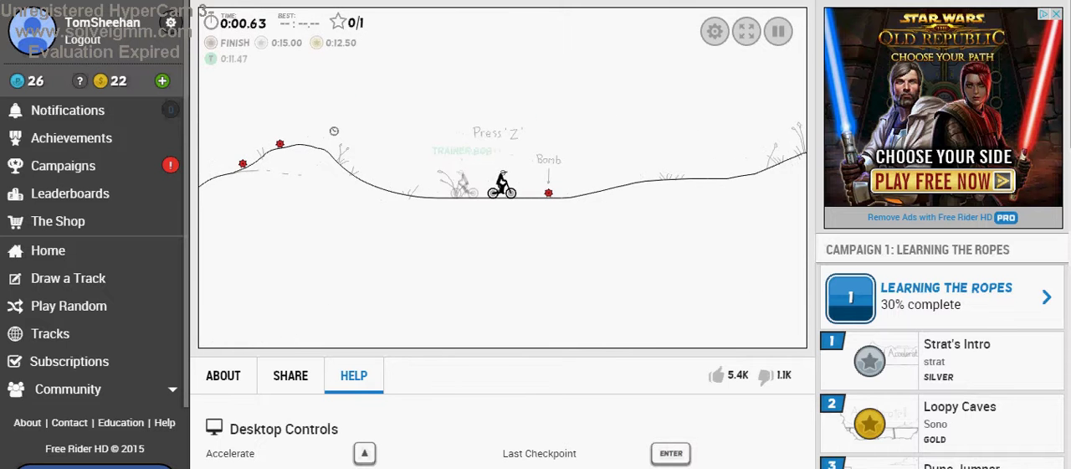
- Ride track five back over the hill to a silver 14.90 finish, then load track six
{"action": "key", "text": "z"}
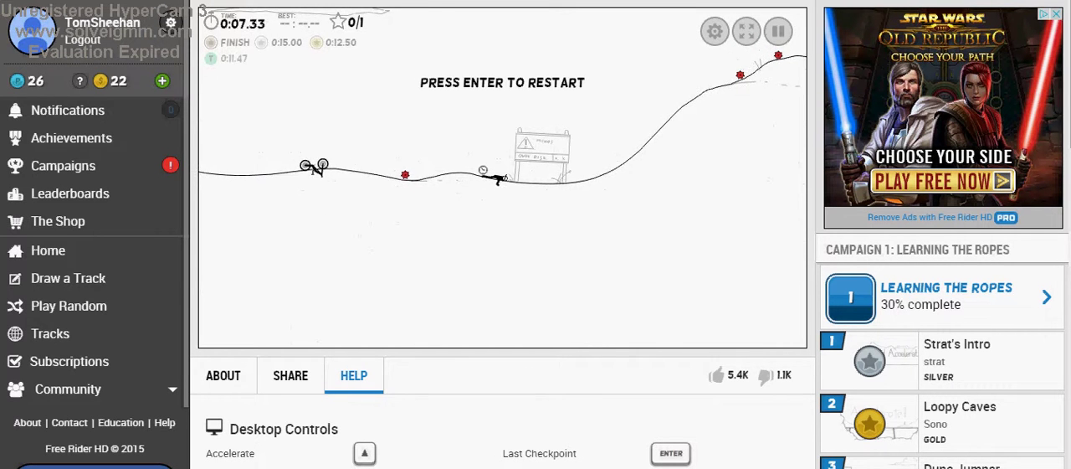
{"action": "key", "text": "Return"}
{"action": "key", "text": "Up"}
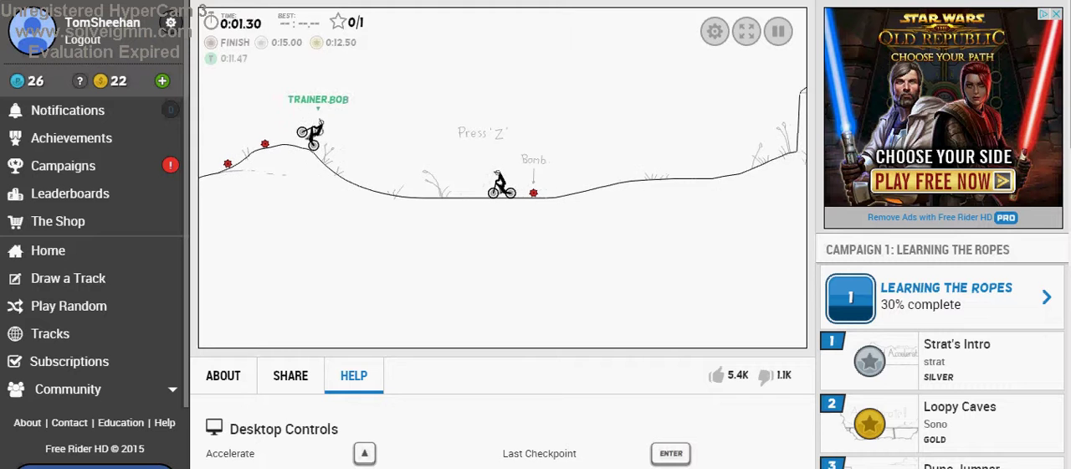
{"action": "key", "text": "z"}
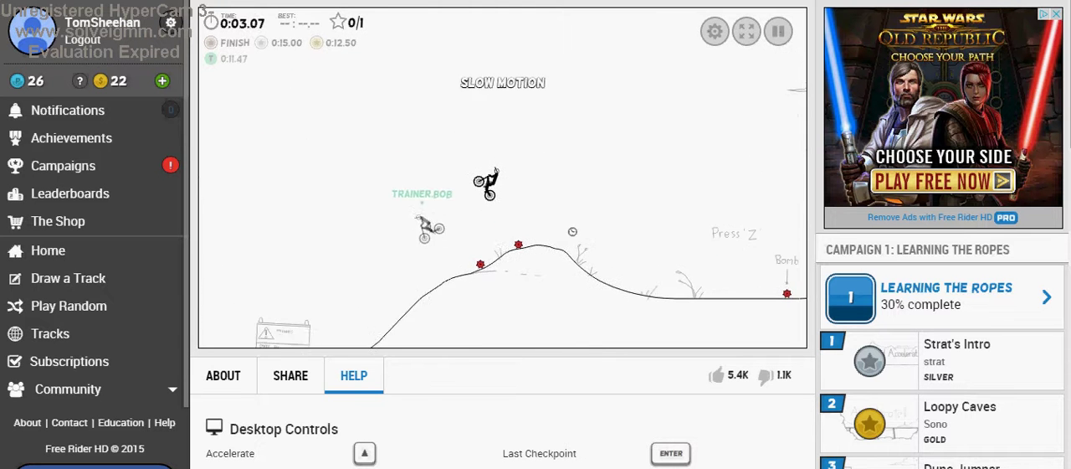
{"action": "key", "text": "z"}
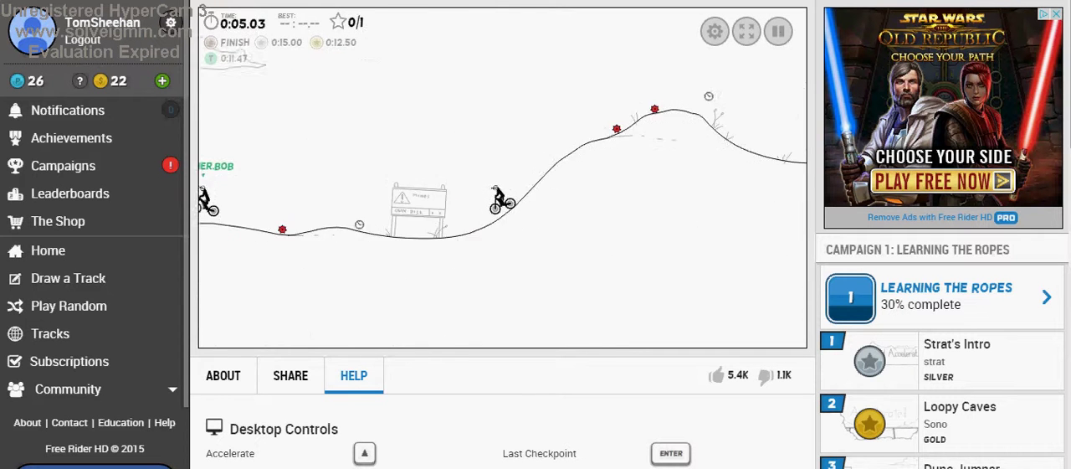
{"action": "key", "text": "z"}
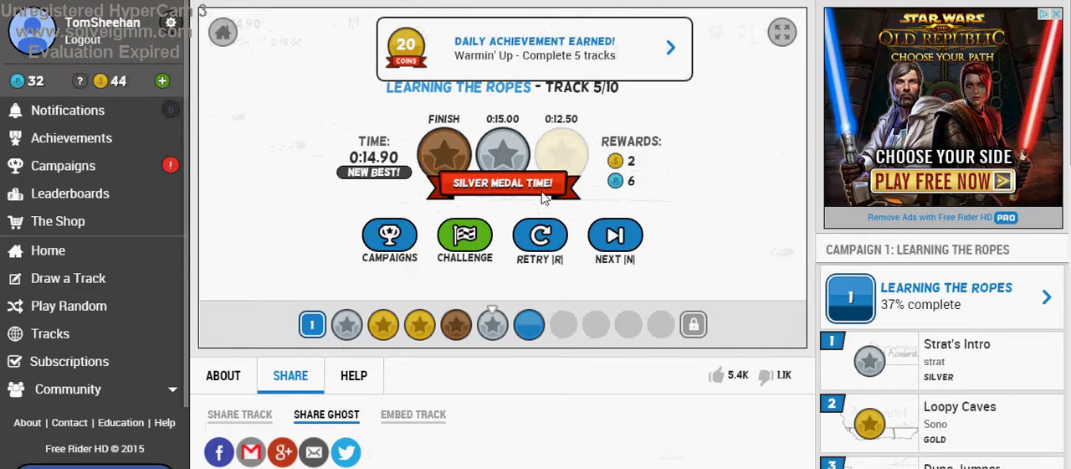
{"action": "left_click", "coordinate": [632, 241]}
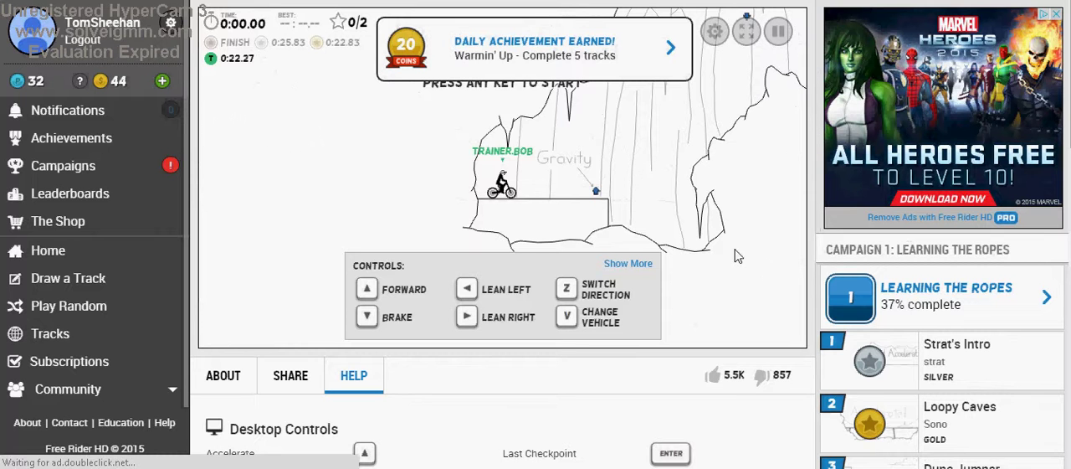
- Make repeated attempts on the Gravity track, restarting after crashes and collecting 1 of 2 stars
{"action": "key", "text": "Up"}
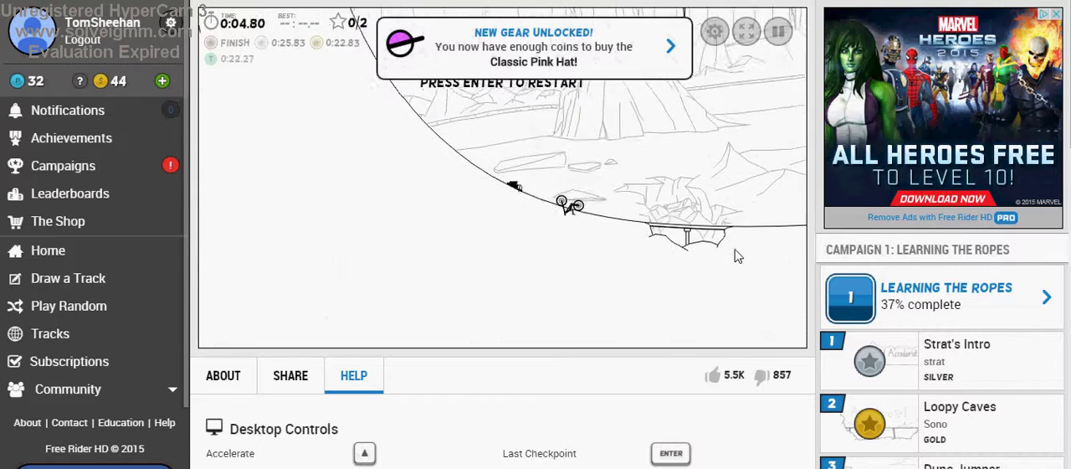
{"action": "key", "text": "Return"}
{"action": "key", "text": "Up"}
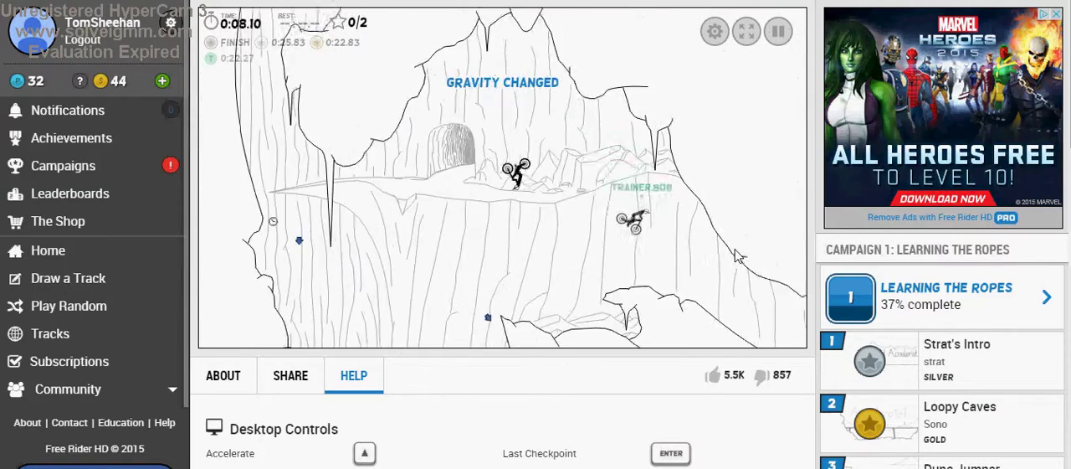
{"action": "key", "text": "Return"}
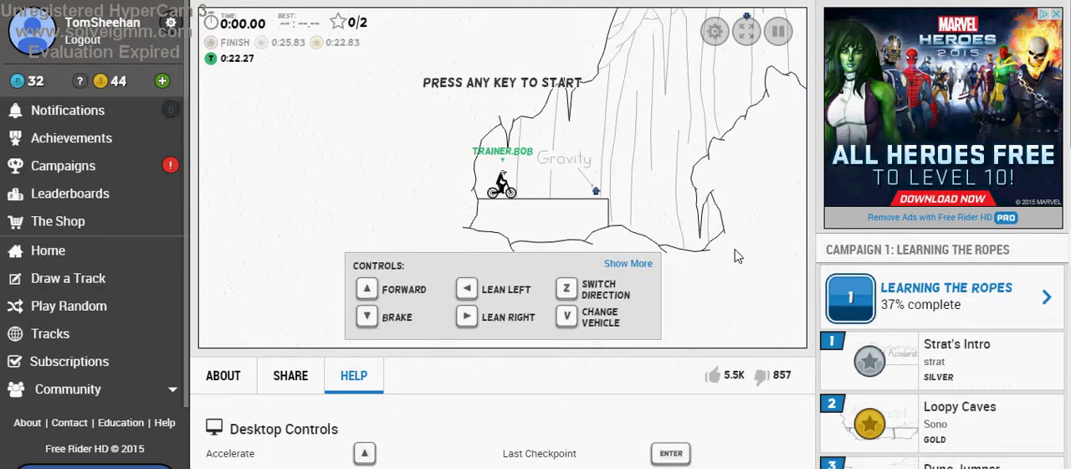
{"action": "key", "text": "Up"}
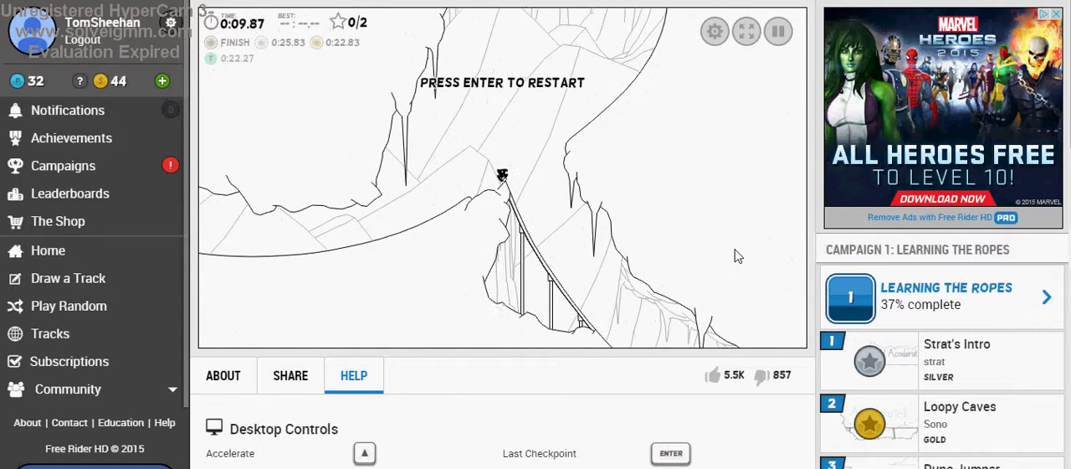
{"action": "key", "text": "Return"}
{"action": "key", "text": "Up"}
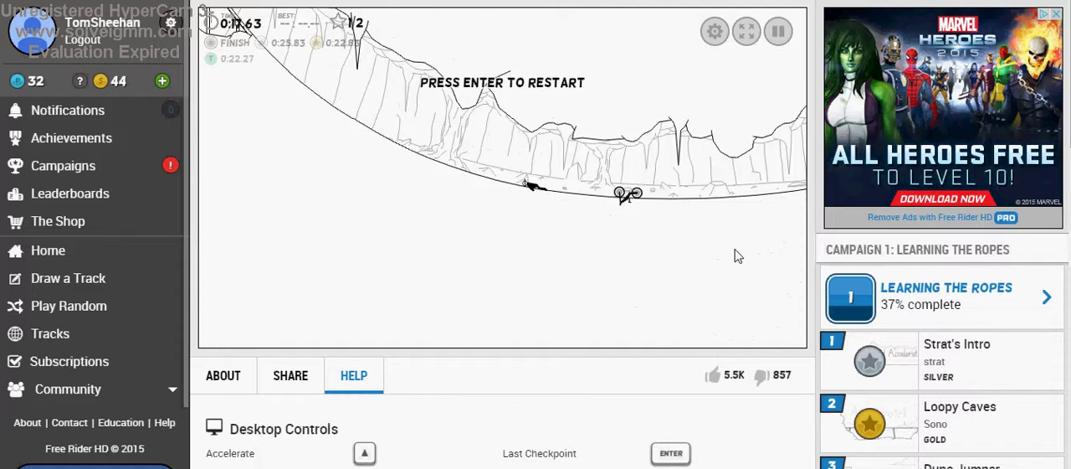
- Restart the cave track and ride it to a gold 22.53 finish, unlocking Campaign 2
{"action": "key", "text": "Return"}
{"action": "key", "text": "Up"}
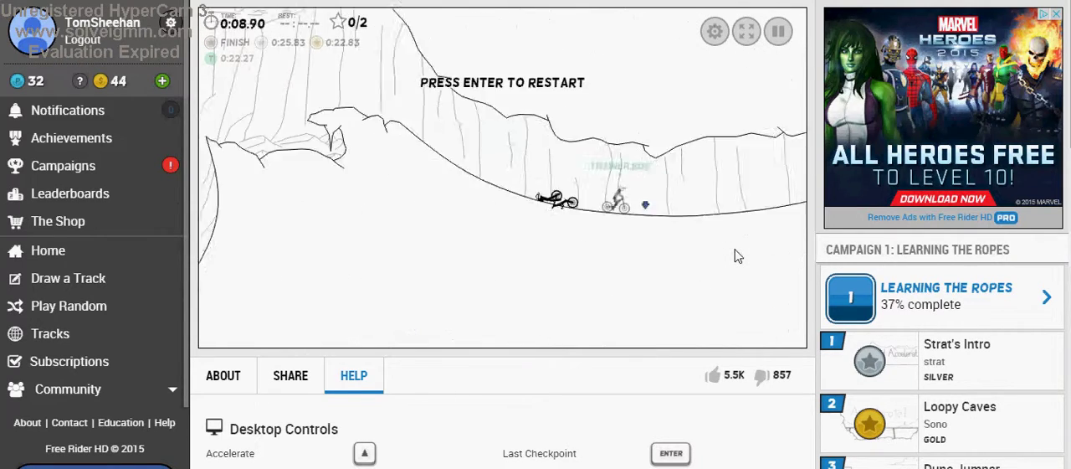
{"action": "key", "text": "Return"}
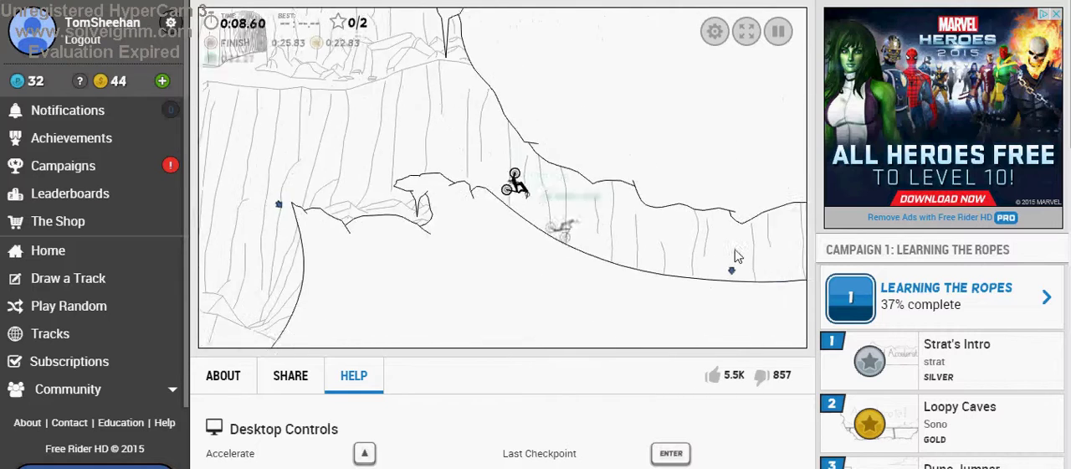
{"action": "key", "text": "Return"}
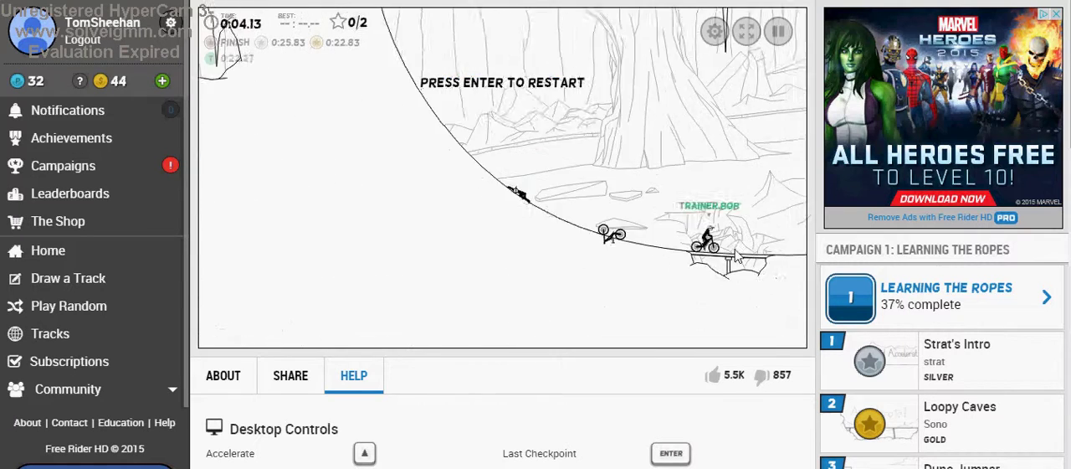
{"action": "key", "text": "Return"}
{"action": "key", "text": "Up"}
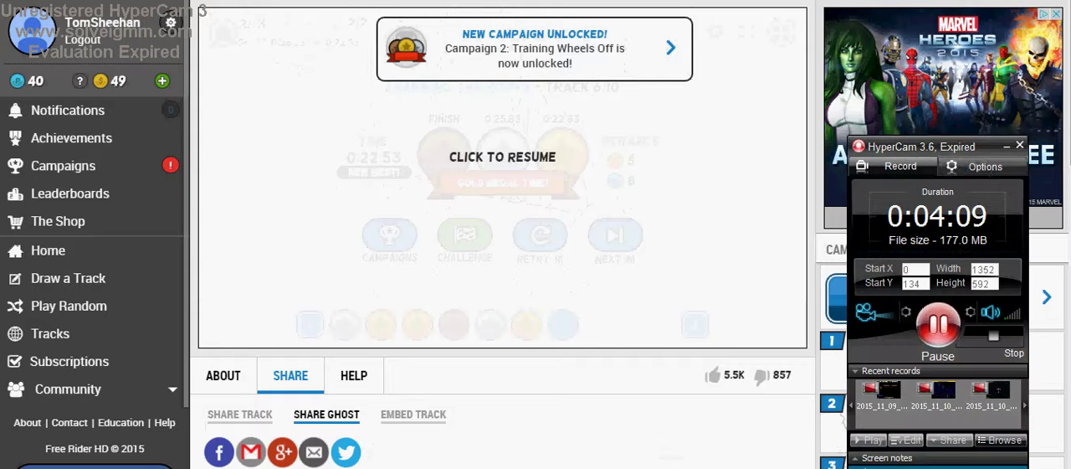
- Dismiss the Campaign 2 notice, load track seven and start racing Trainer Bob
{"action": "left_click", "coordinate": [1007, 147]}
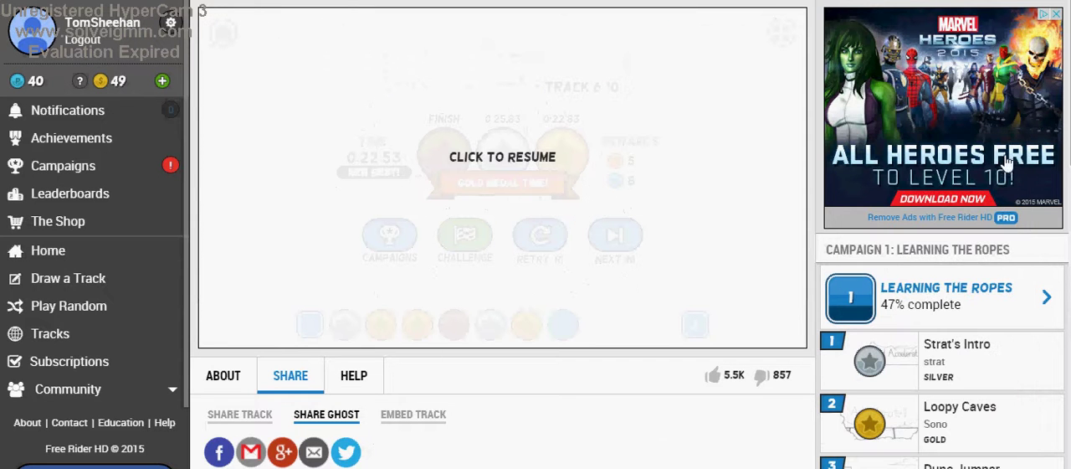
{"action": "left_click", "coordinate": [611, 275]}
{"action": "left_click", "coordinate": [614, 243]}
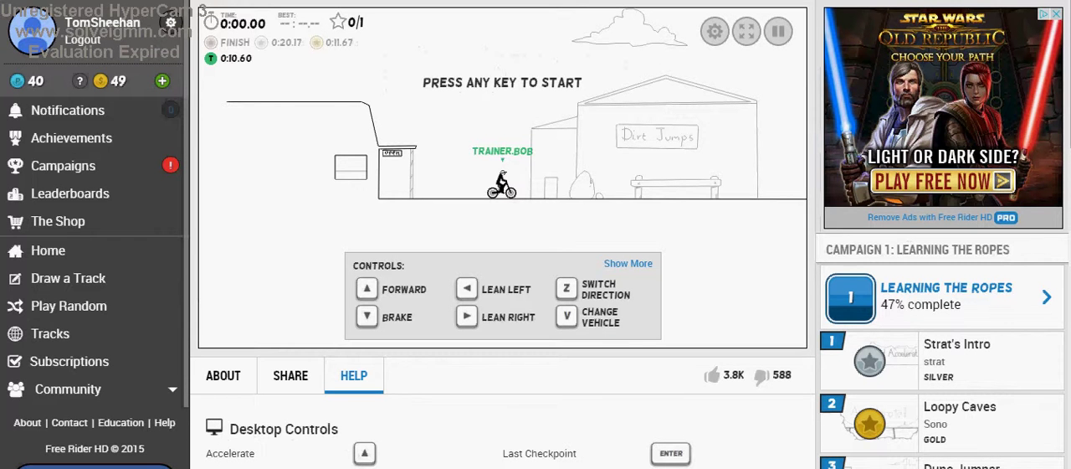
{"action": "key", "text": "Up"}
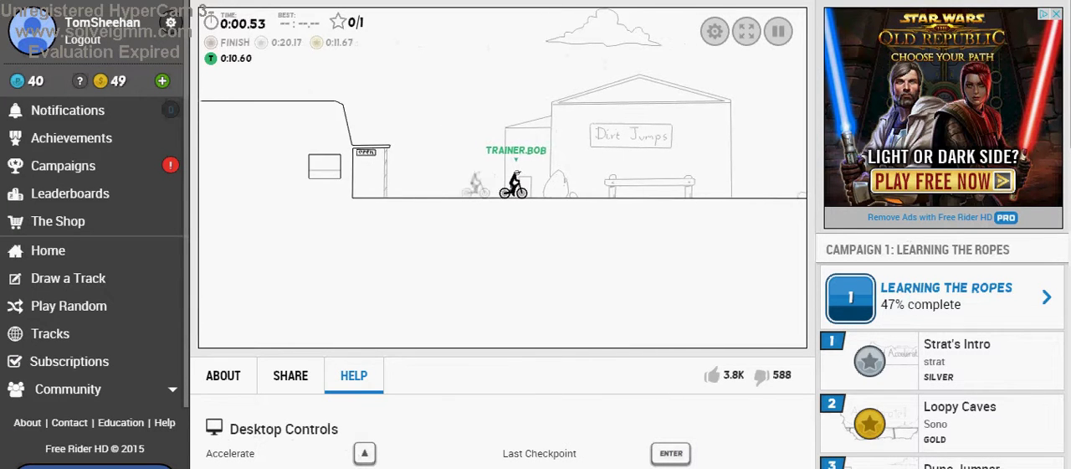
{"action": "key", "text": "Up"}
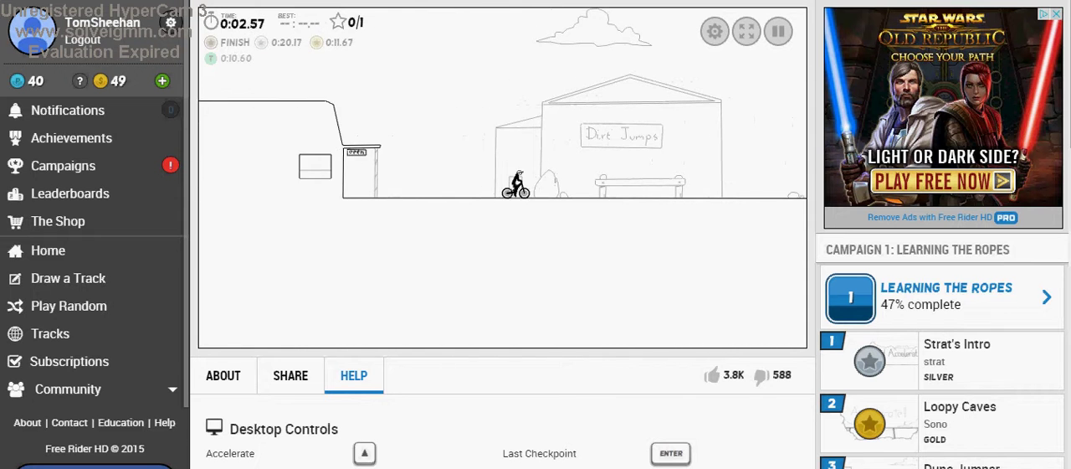
- Restart track seven from the start line several times after early crashes on the ramp
{"action": "key", "text": "Return"}
{"action": "key", "text": "Up"}
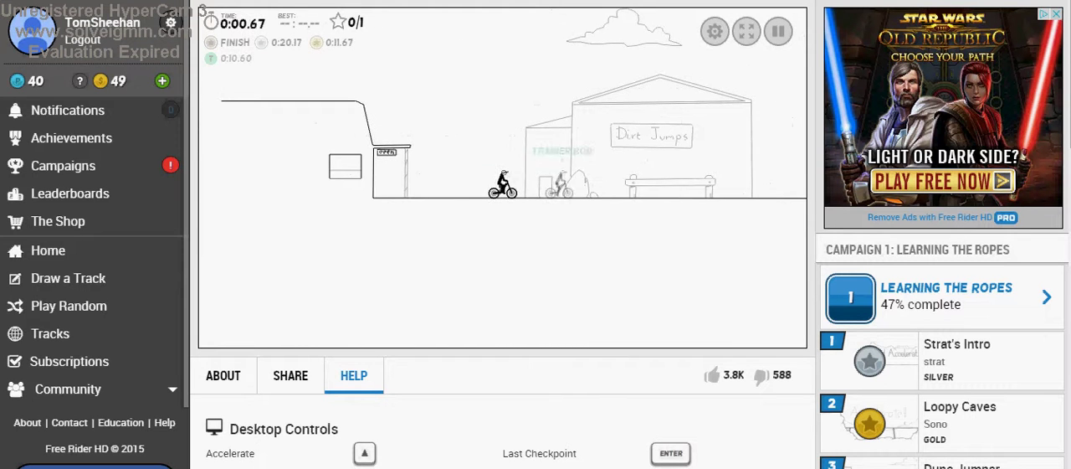
{"action": "key", "text": "Return"}
{"action": "key", "text": "Up"}
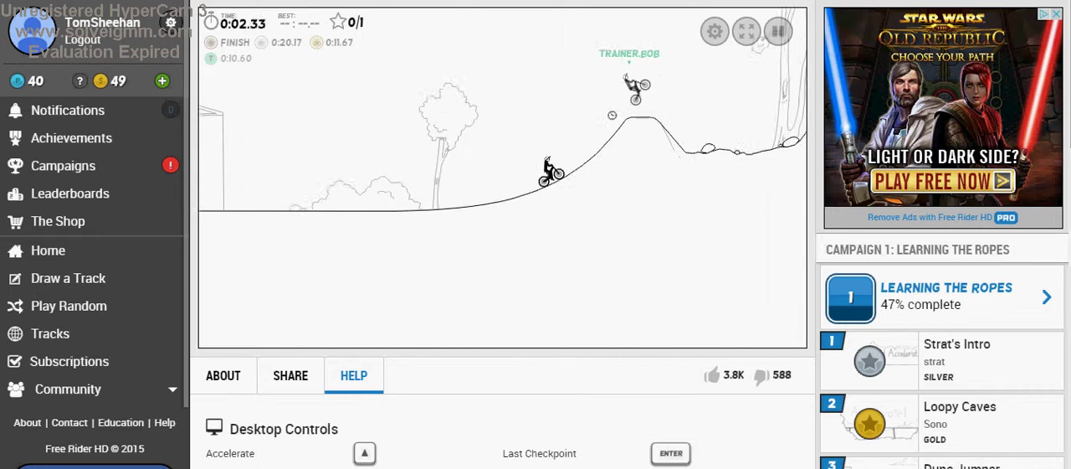
{"action": "key", "text": "z"}
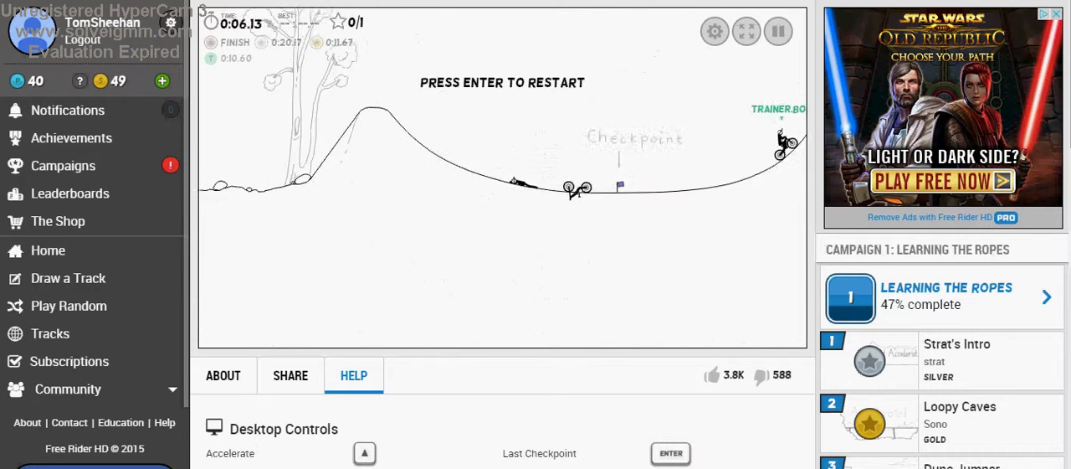
{"action": "key", "text": "Return"}
{"action": "key", "text": "Up"}
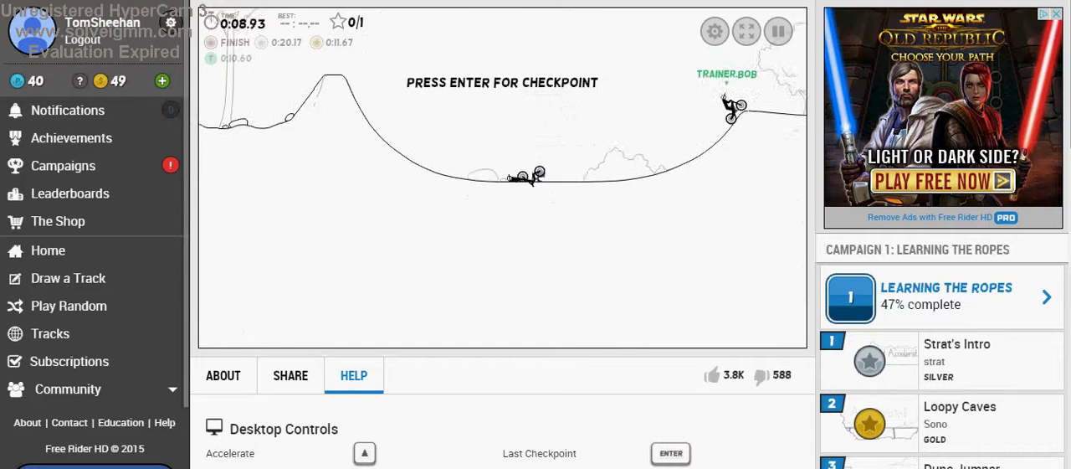
- Respawn at the valley checkpoint and retry the climb toward the brick ledge
{"action": "key", "text": "Return"}
{"action": "key", "text": "Up"}
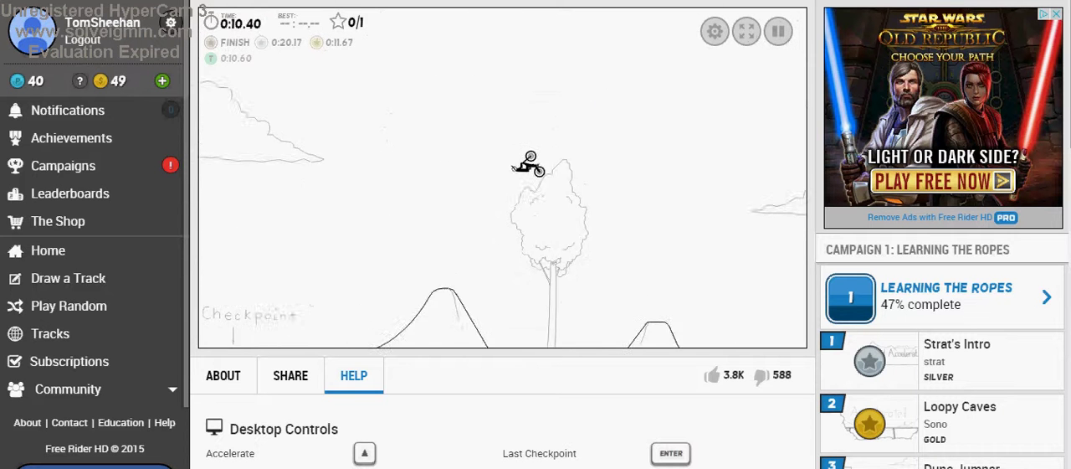
{"action": "key", "text": "Up"}
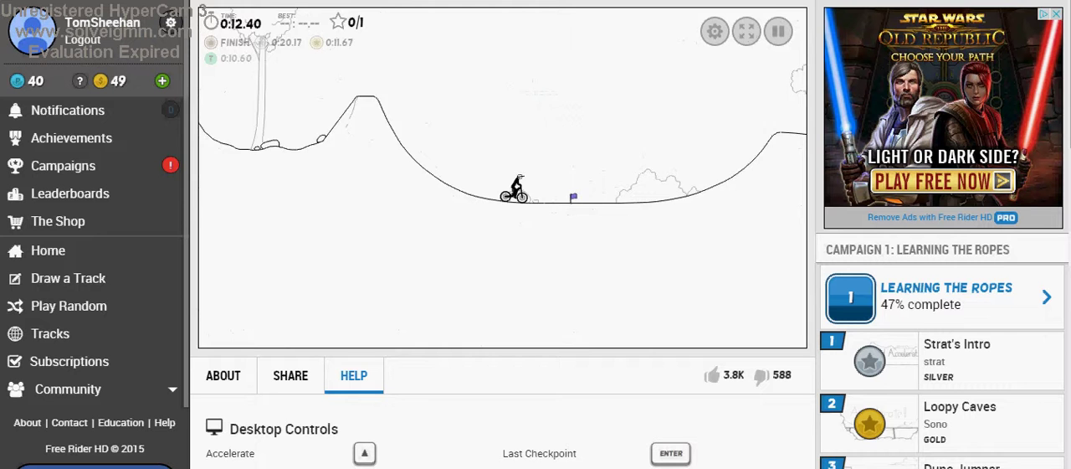
{"action": "key", "text": "Up"}
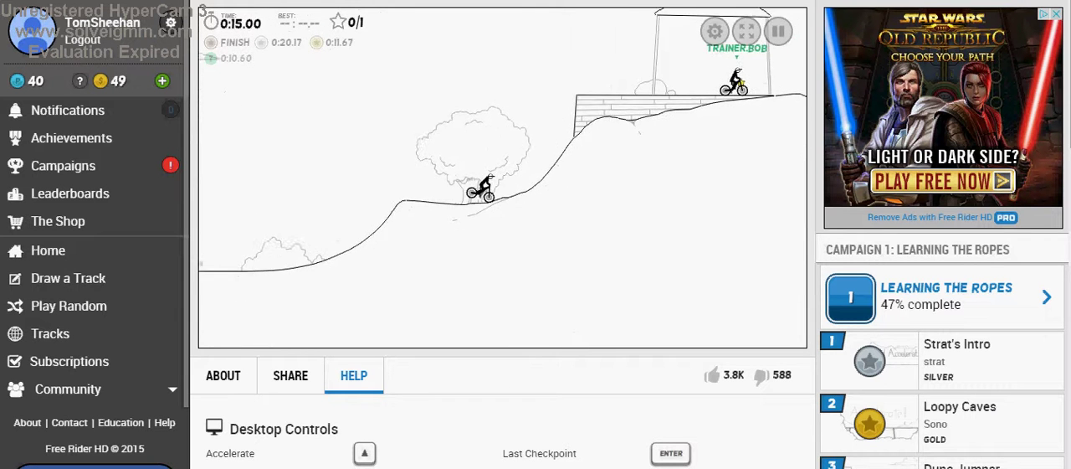
{"action": "key", "text": "Return"}
{"action": "key", "text": "Up"}
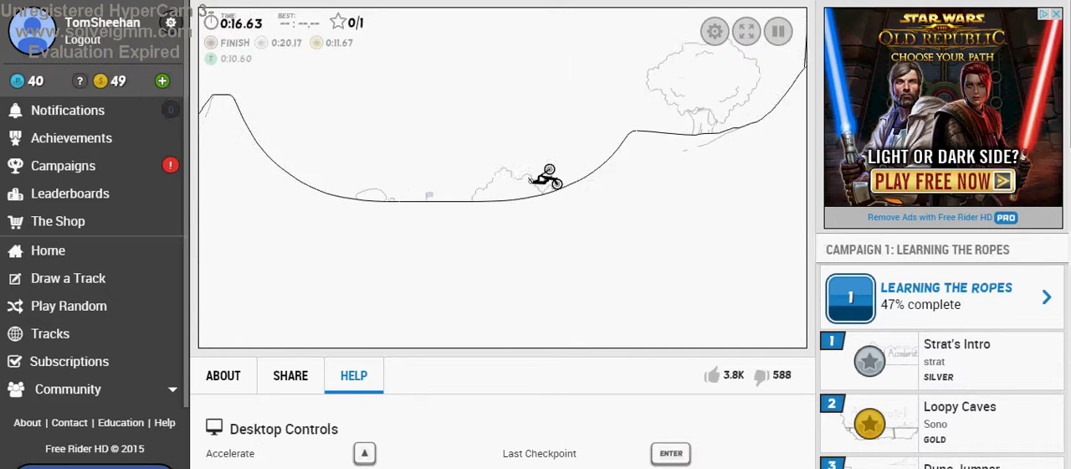
{"action": "key", "text": "Return"}
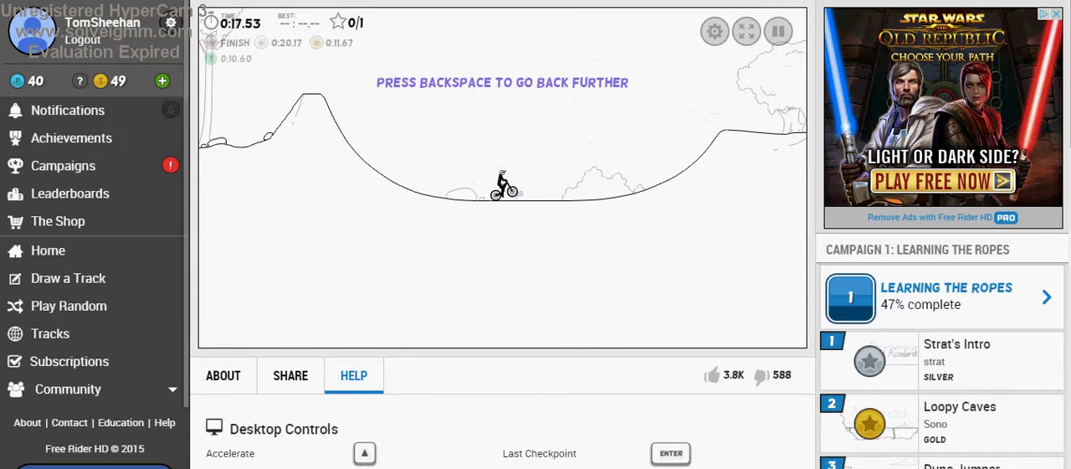
{"action": "key", "text": "Up"}
{"action": "key", "text": "Up"}
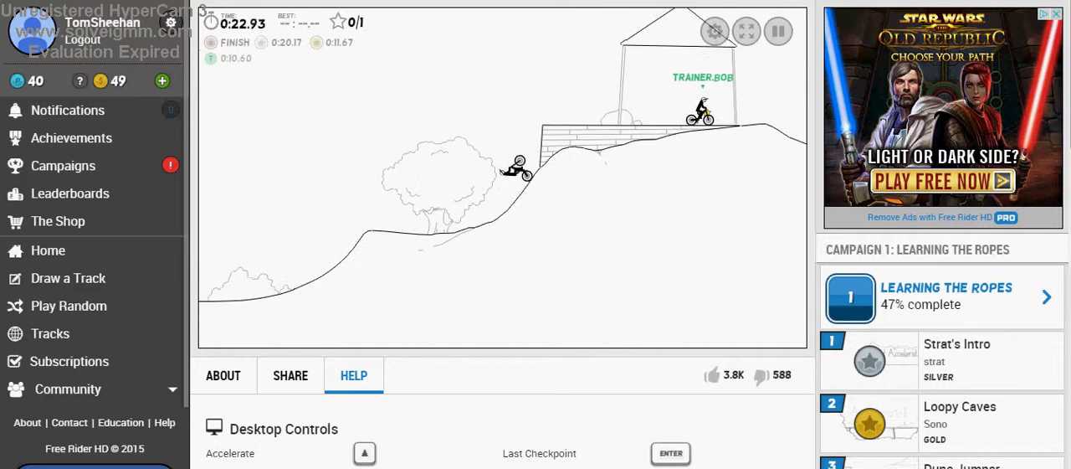
- Keep respawning at the checkpoint and riding past the tree toward the building, reaching 0:29.03
{"action": "key", "text": "Return"}
{"action": "key", "text": "Up"}
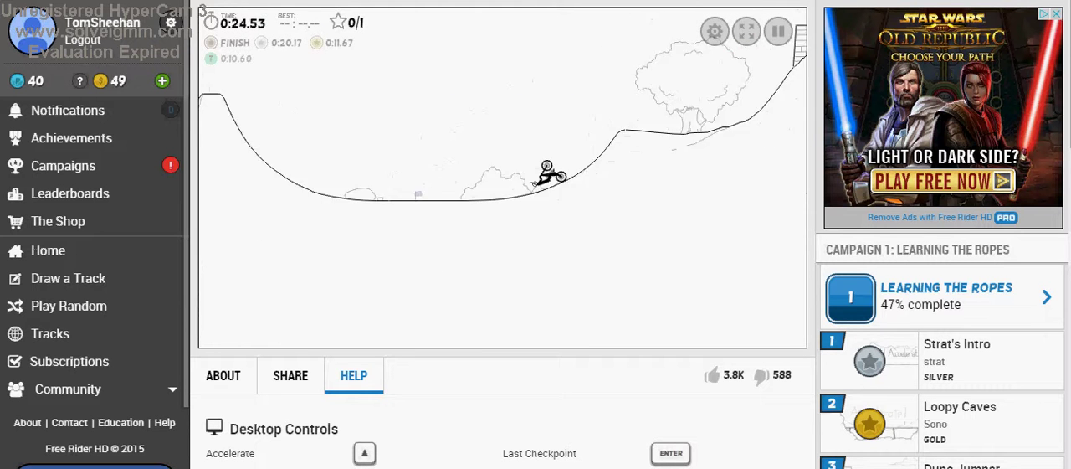
{"action": "key", "text": "Return"}
{"action": "key", "text": "Up"}
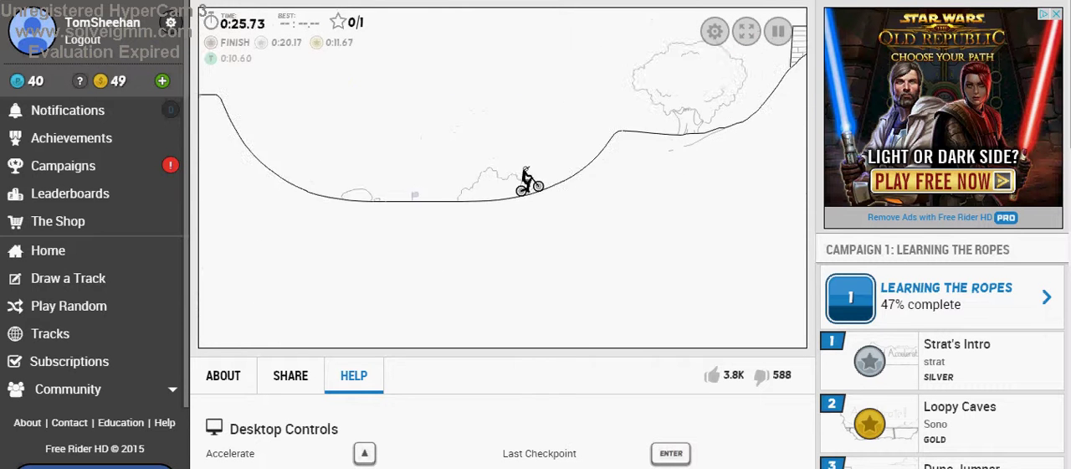
{"action": "key", "text": "Up"}
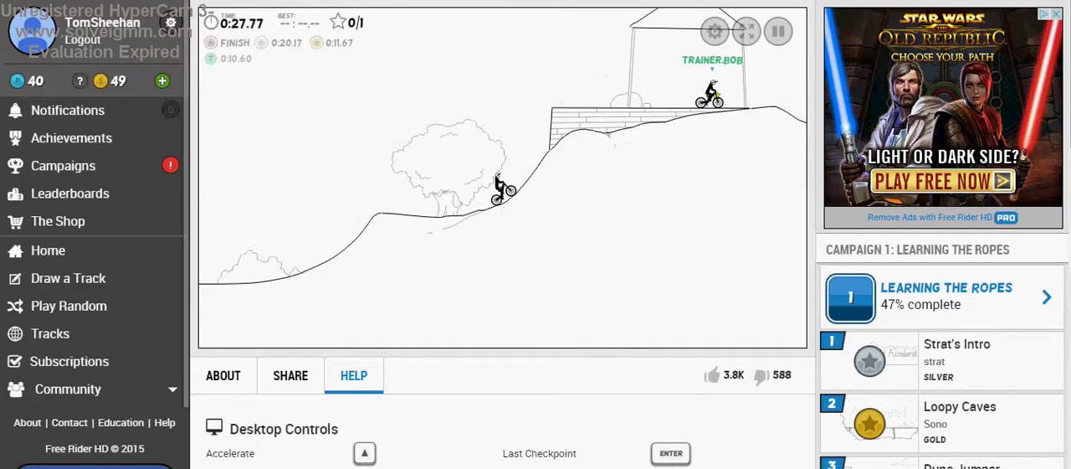
{"action": "key", "text": "Return"}
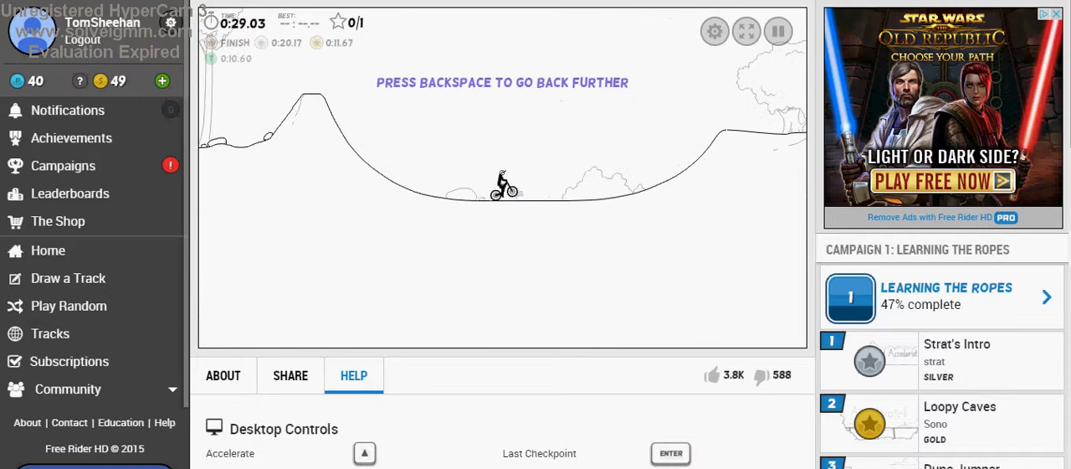
- Climb the slope toward the brick ledge, respawning at the last checkpoint after each crash
{"action": "key", "text": "Up"}
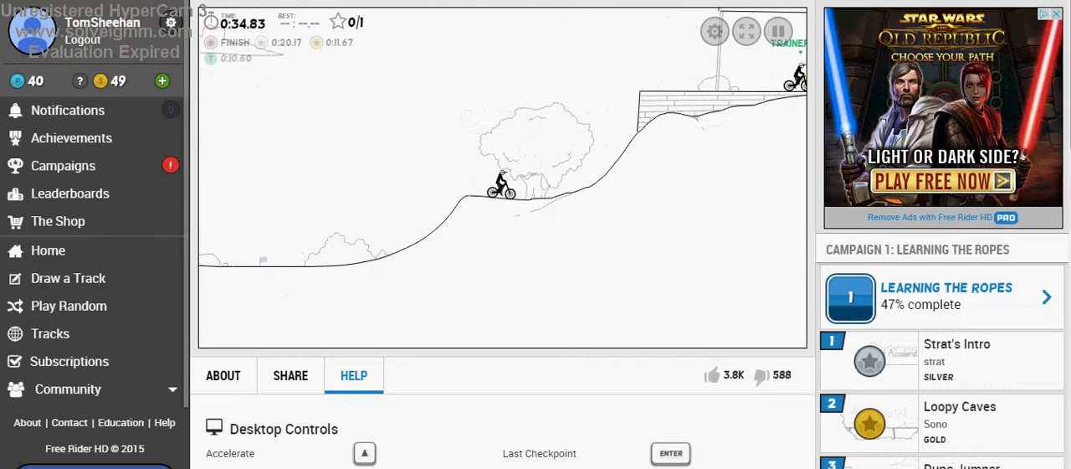
{"action": "key", "text": "Up"}
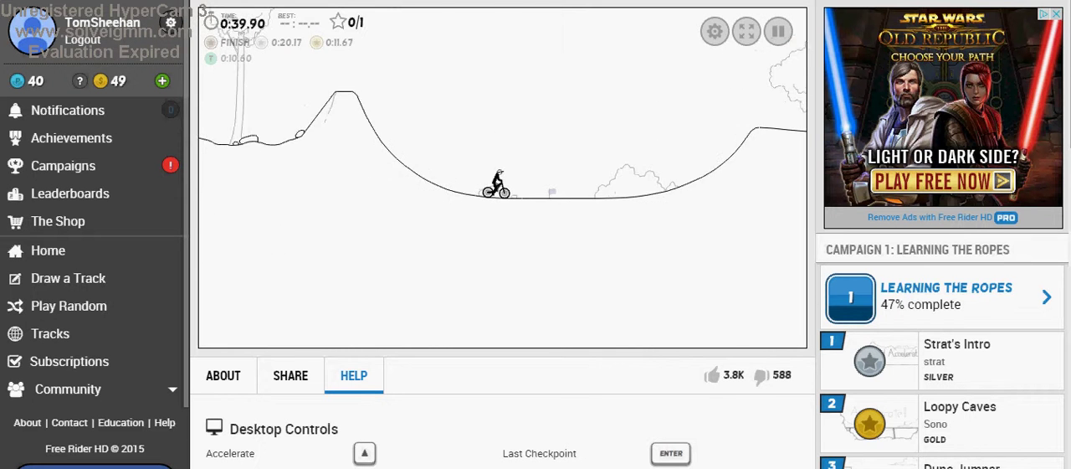
{"action": "key", "text": "Up"}
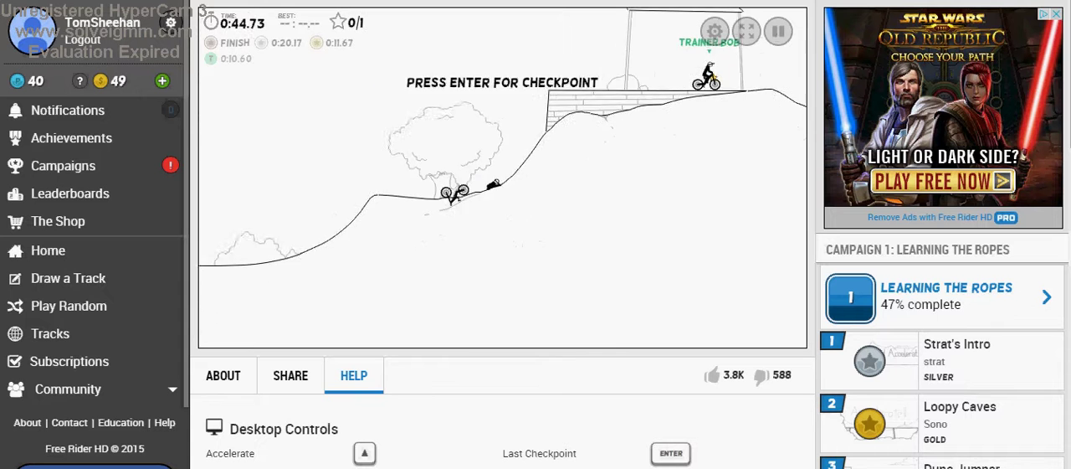
{"action": "key", "text": "Return"}
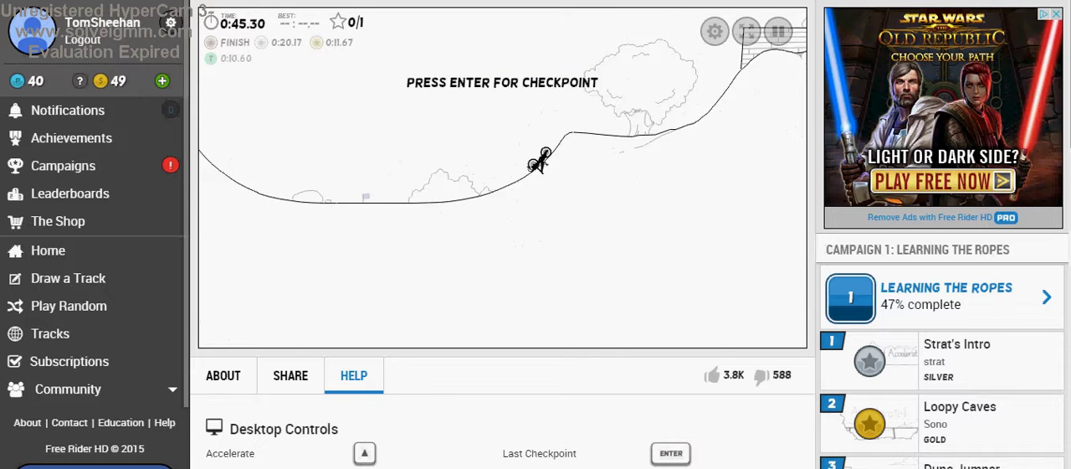
{"action": "key", "text": "Return"}
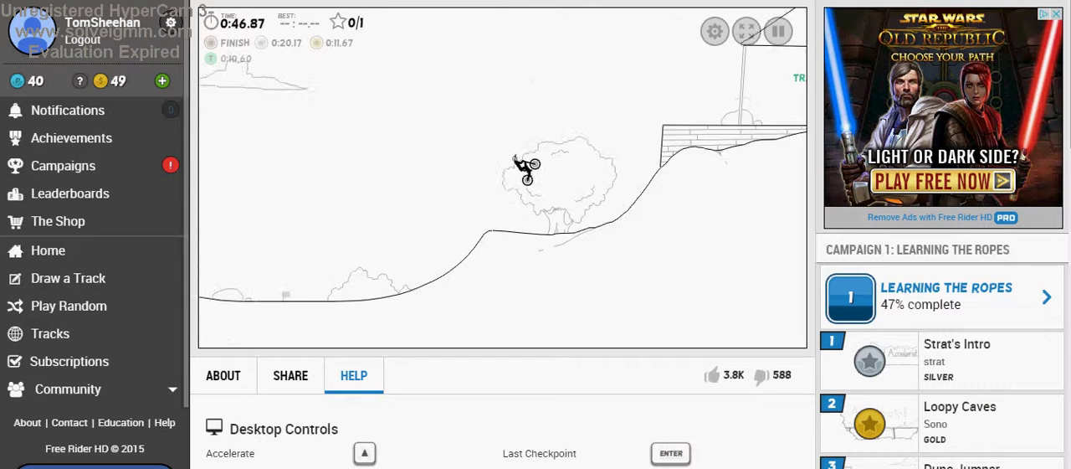
{"action": "key", "text": "Up"}
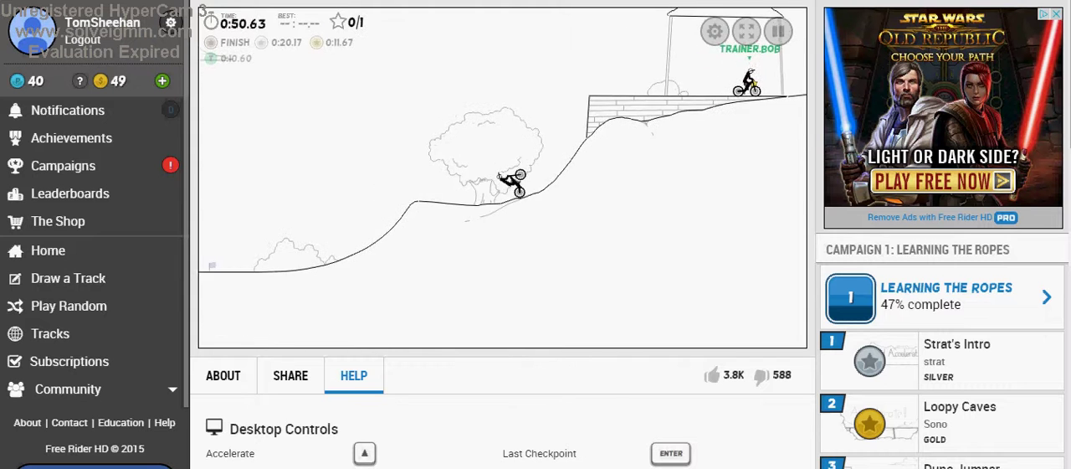
{"action": "key", "text": "Return"}
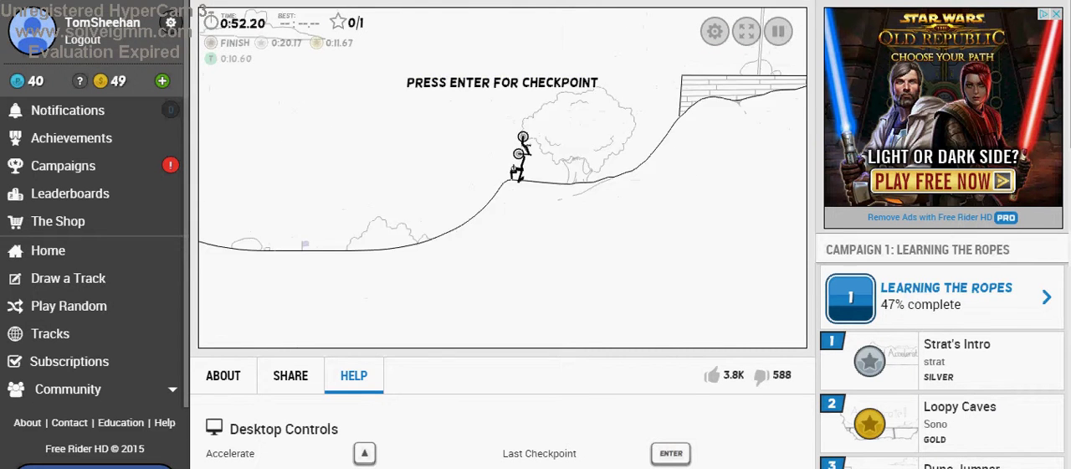
{"action": "key", "text": "Return"}
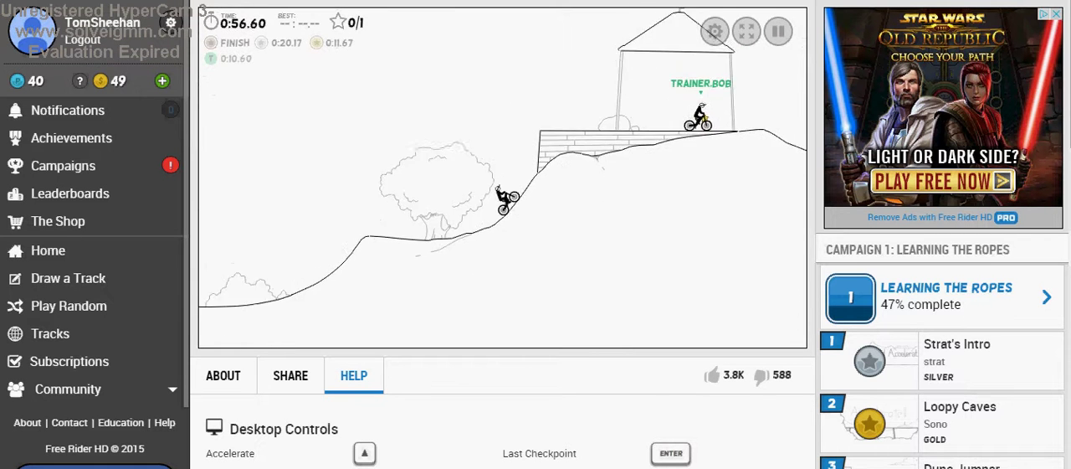
{"action": "key", "text": "Return"}
{"action": "key", "text": "Return"}
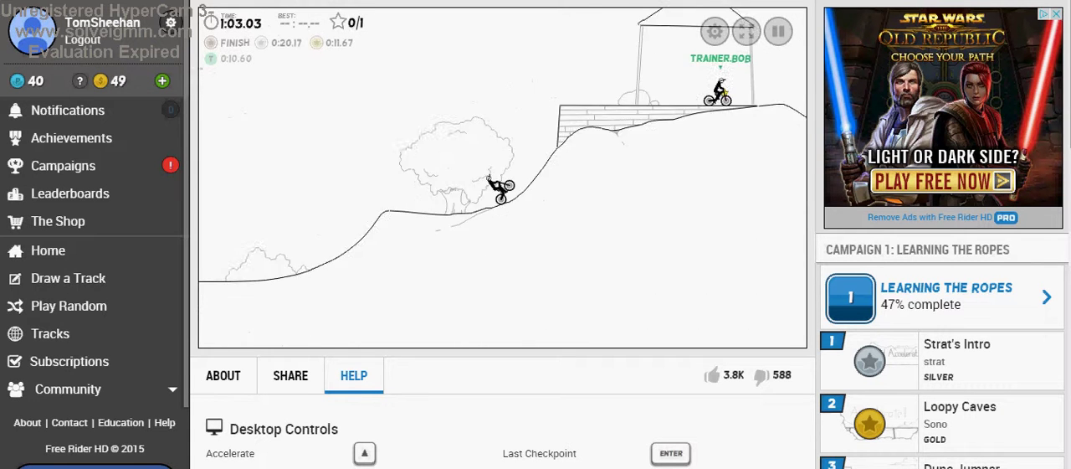
- Retry the climb toward the brick wall until reset at the valley checkpoint at 1:20.60
{"action": "key", "text": "Return"}
{"action": "key", "text": "Return"}
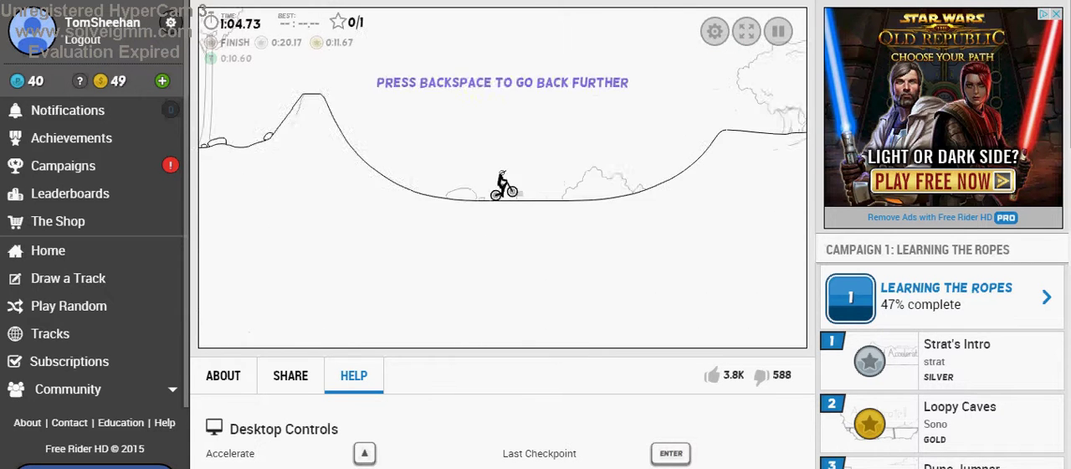
{"action": "key", "text": "Return"}
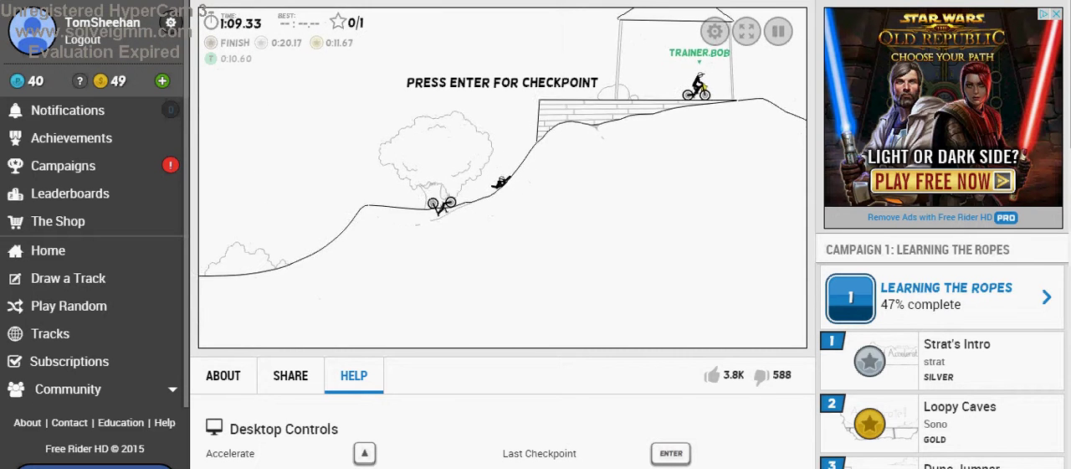
{"action": "key", "text": "Return"}
{"action": "key", "text": "Up"}
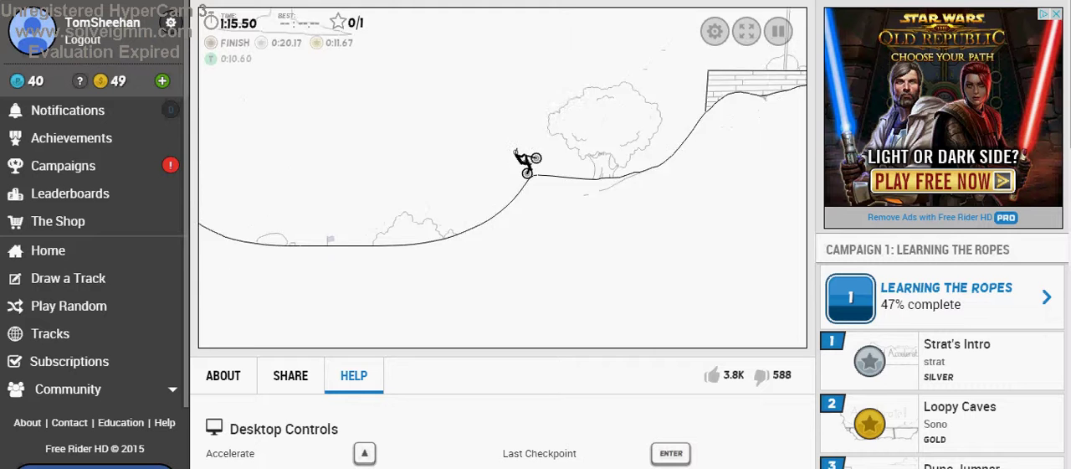
{"action": "key", "text": "Up"}
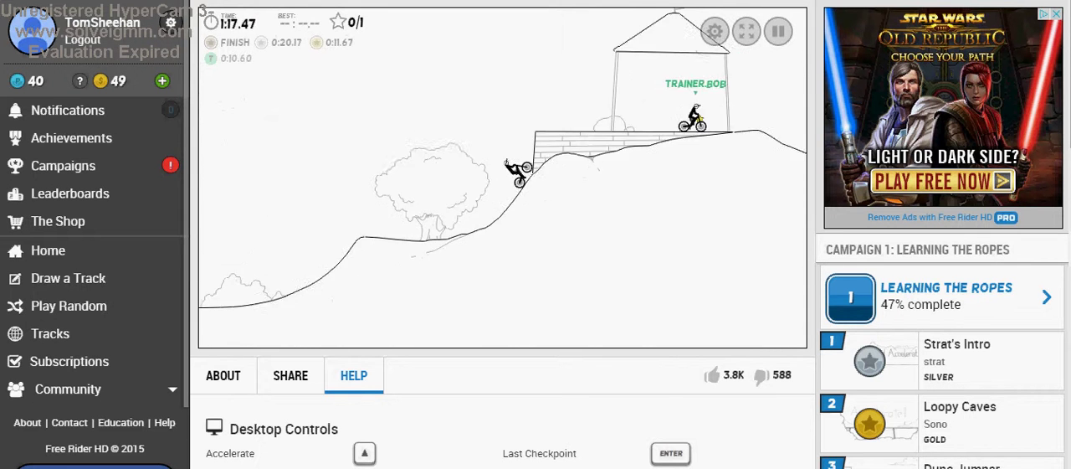
{"action": "key", "text": "Return"}
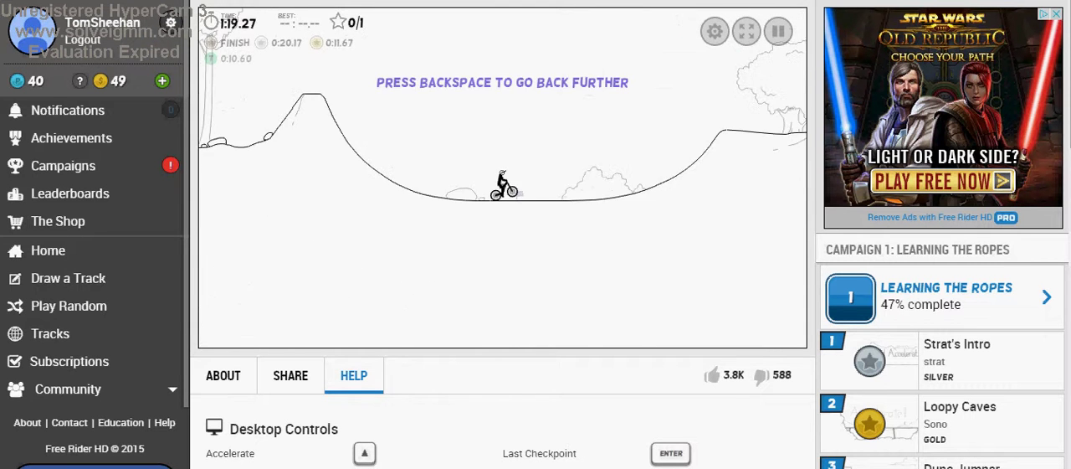
{"action": "key", "text": "Up"}
{"action": "key", "text": "Return"}
- Restart track seven from the beginning and ride to a gold 10.50 new best
{"action": "key", "text": "BackSpace"}
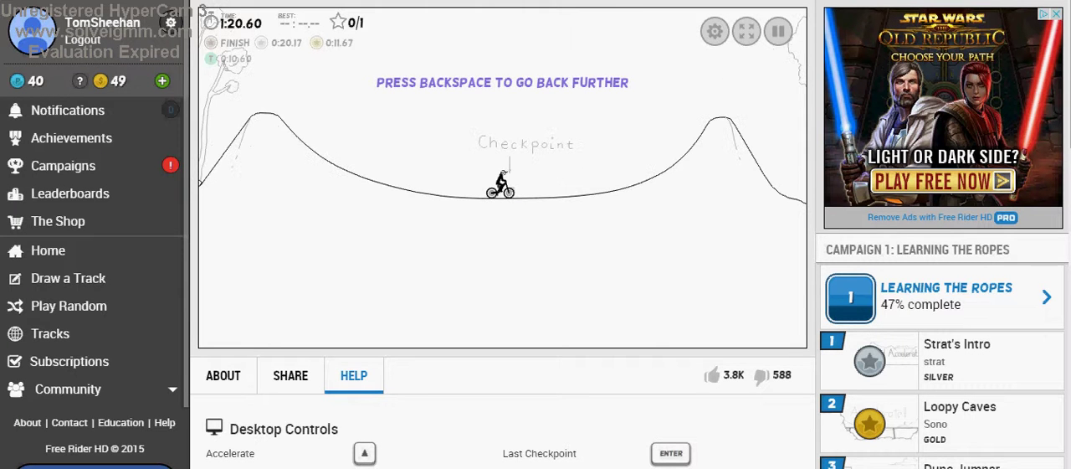
{"action": "key", "text": "BackSpace"}
{"action": "key", "text": "Up"}
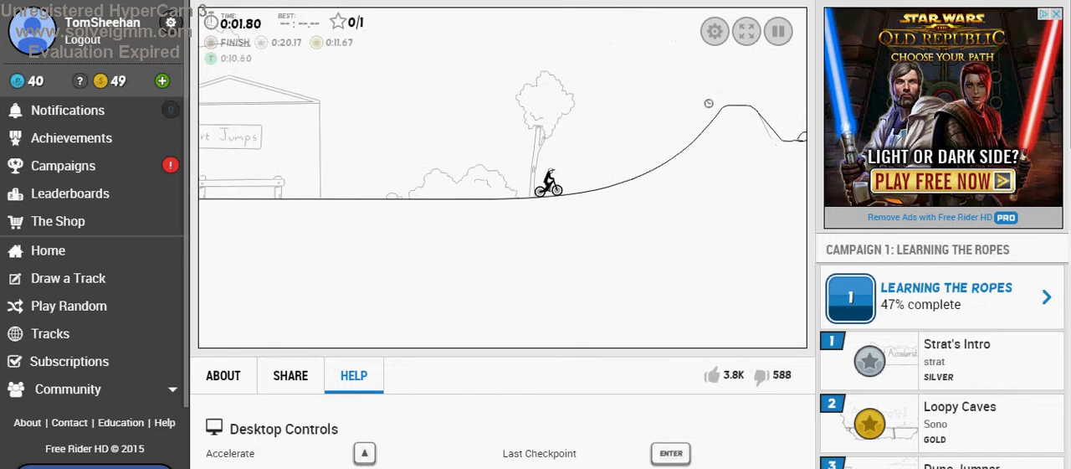
{"action": "key", "text": "z"}
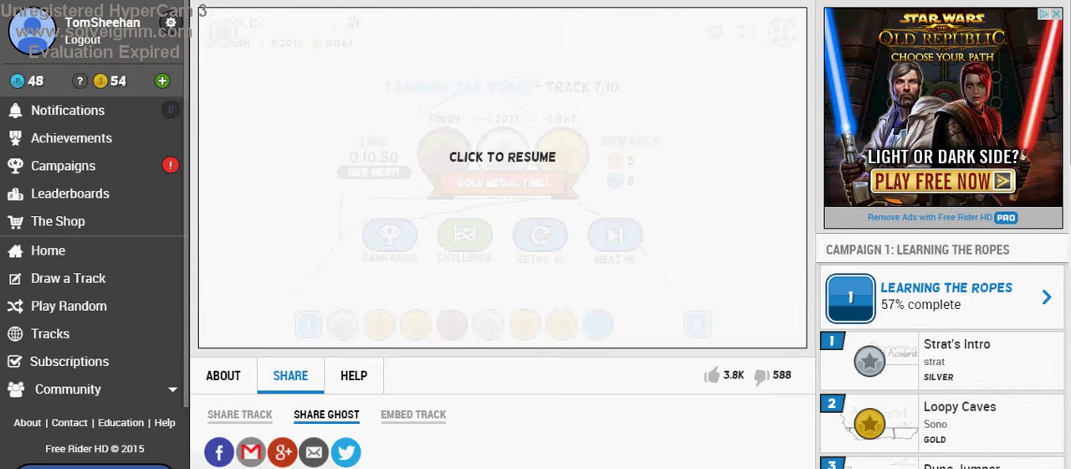
- Return to the results screen and load track 8 of Learning the Ropes
{"action": "key", "text": "alt+Tab"}
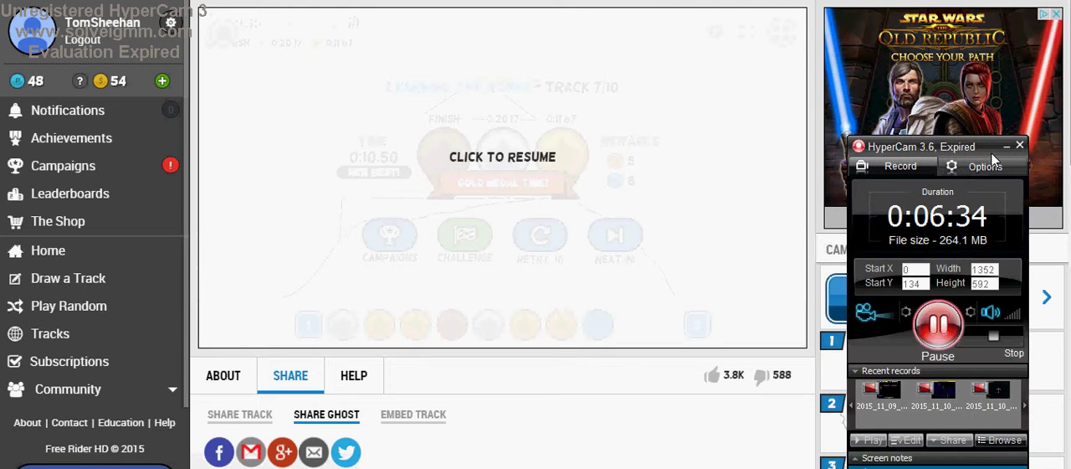
{"action": "left_click", "coordinate": [1006, 147]}
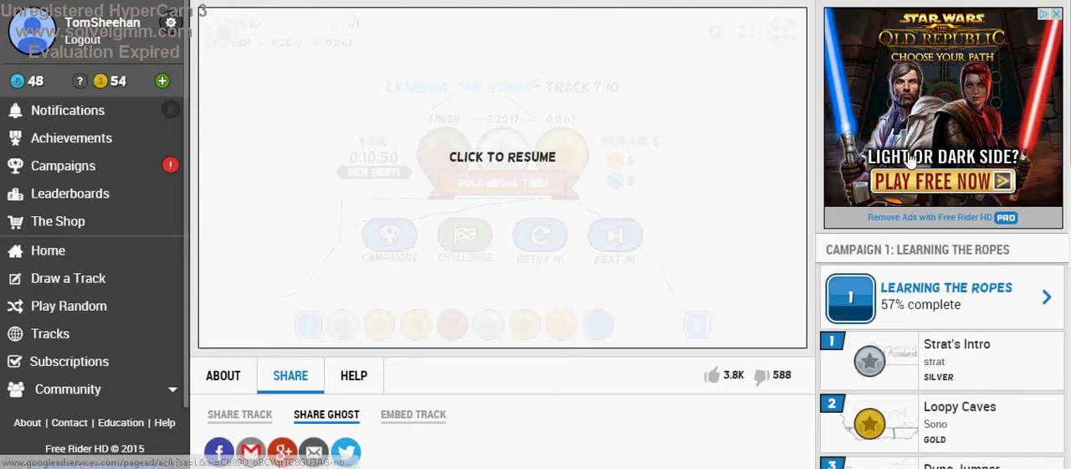
{"action": "left_click", "coordinate": [586, 216]}
{"action": "left_click", "coordinate": [615, 237]}
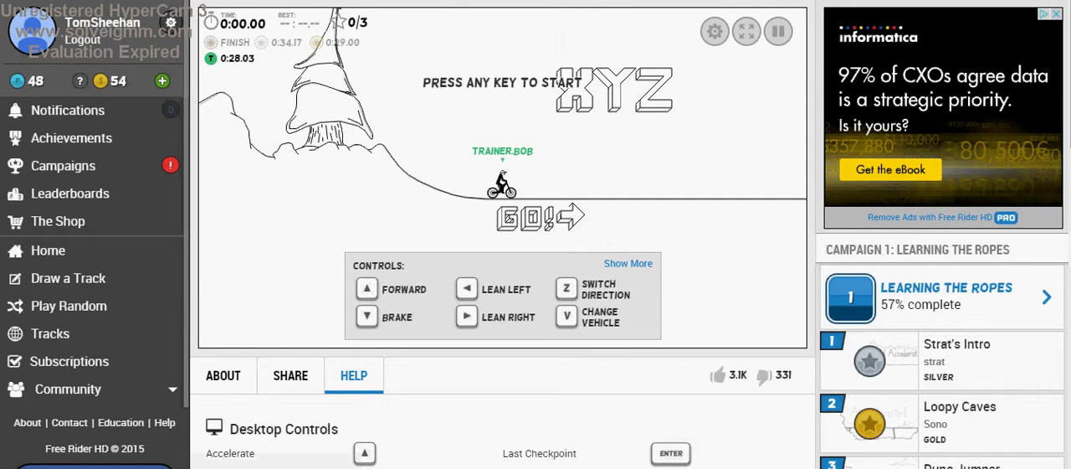
- Start riding track 8 and lean to flip in the air, collecting 1 of 3 stars
{"action": "key", "text": "Up"}
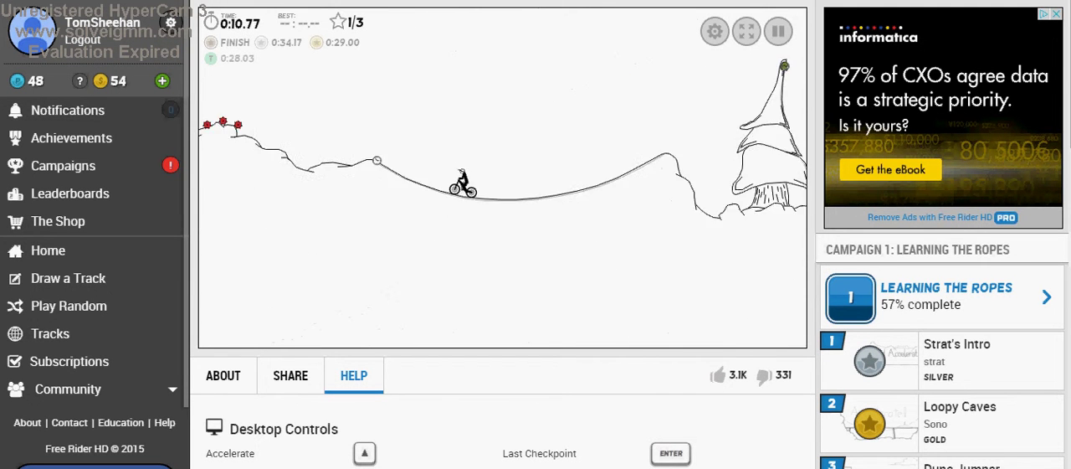
{"action": "key", "text": "m"}
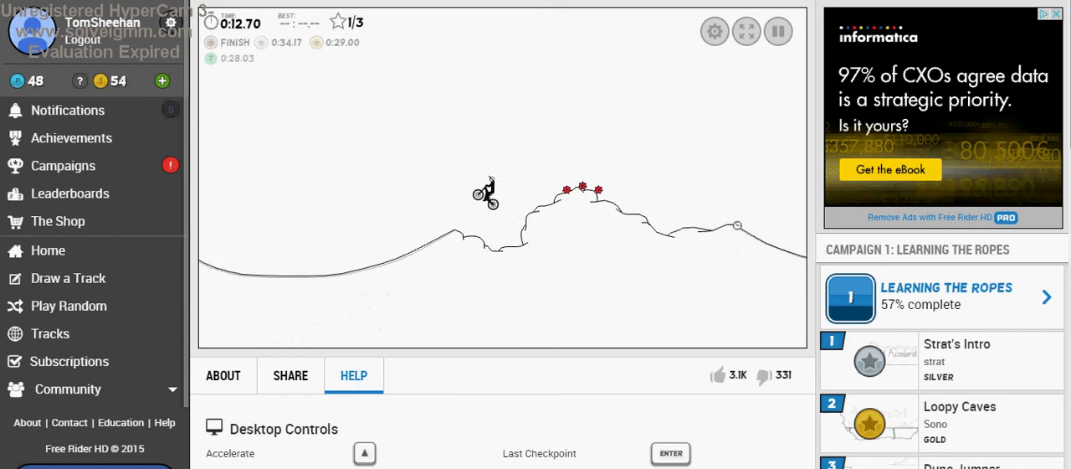